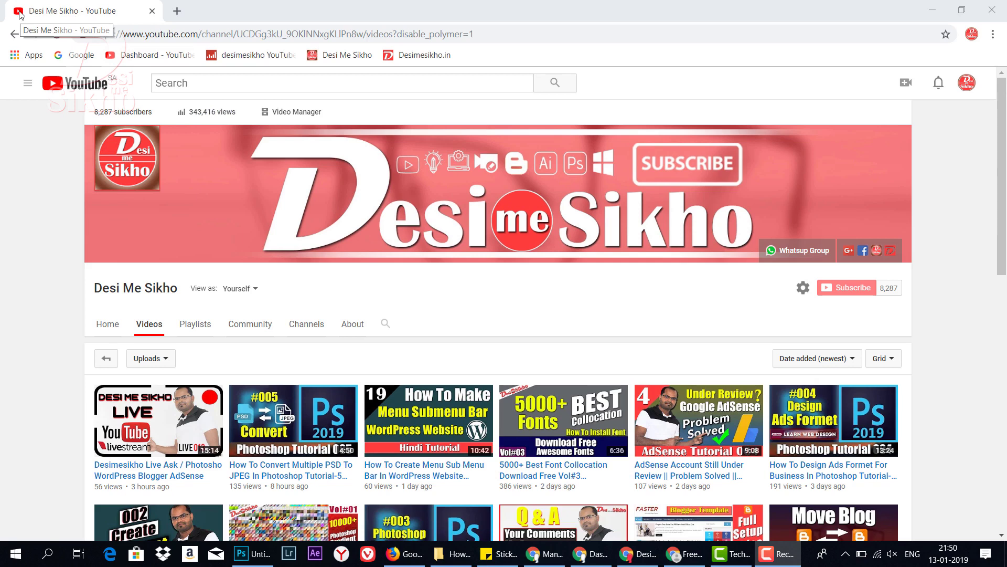
Load the DesiMeSikho free-download site in a second Chrome tab, then return to the YouTube Videos page.
{"action": "left_click", "coordinate": [176, 11]}
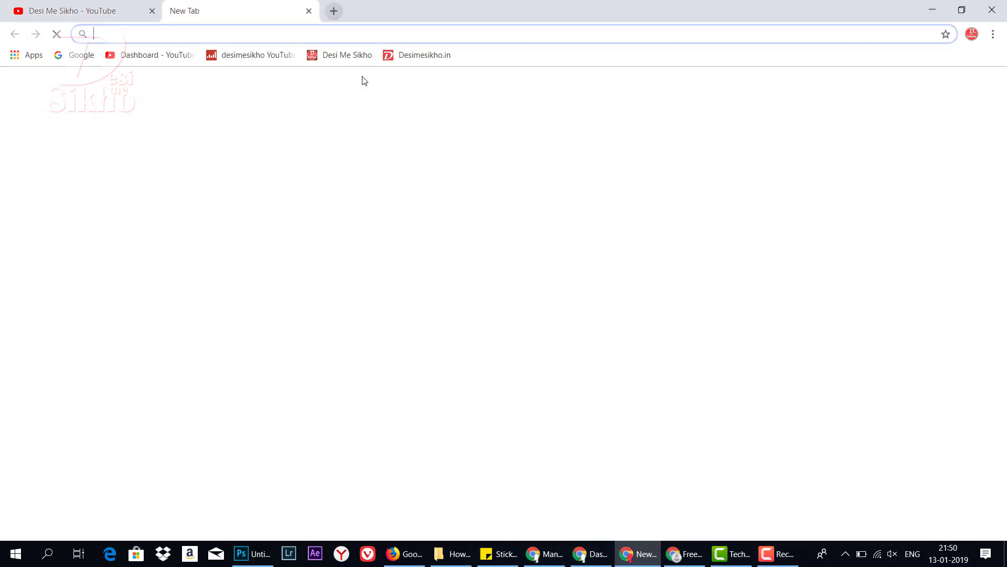
{"action": "left_click", "coordinate": [425, 57]}
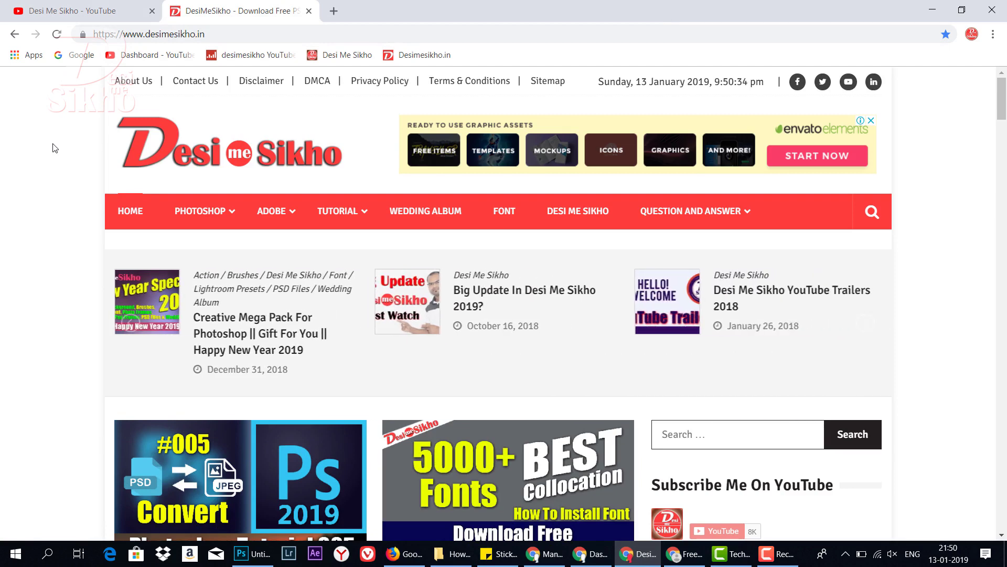
{"action": "key", "text": "ctrl+Tab"}
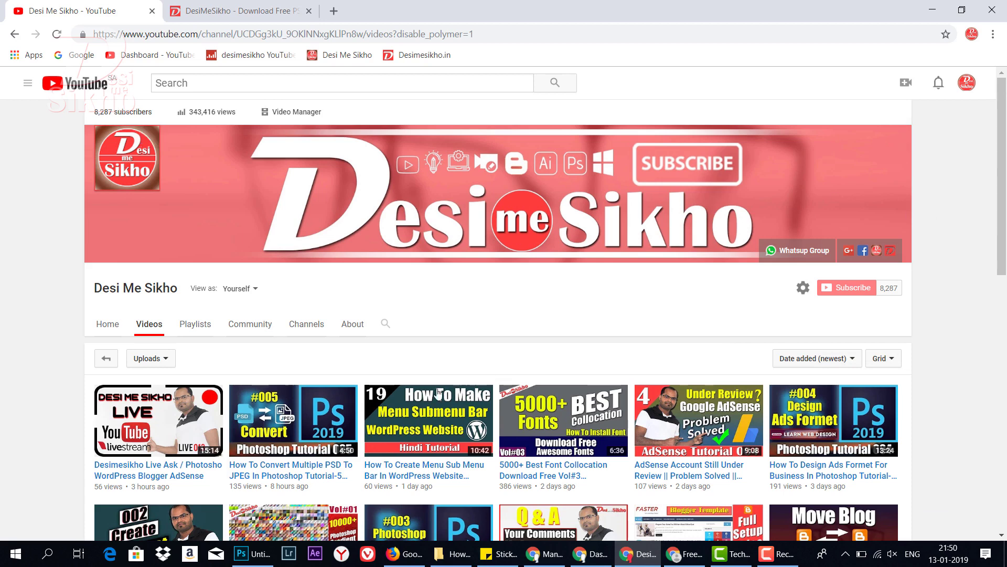
Start a new Photoshop document sized 512 × 512 pixels at 100 ppi.
{"action": "left_click", "coordinate": [254, 552]}
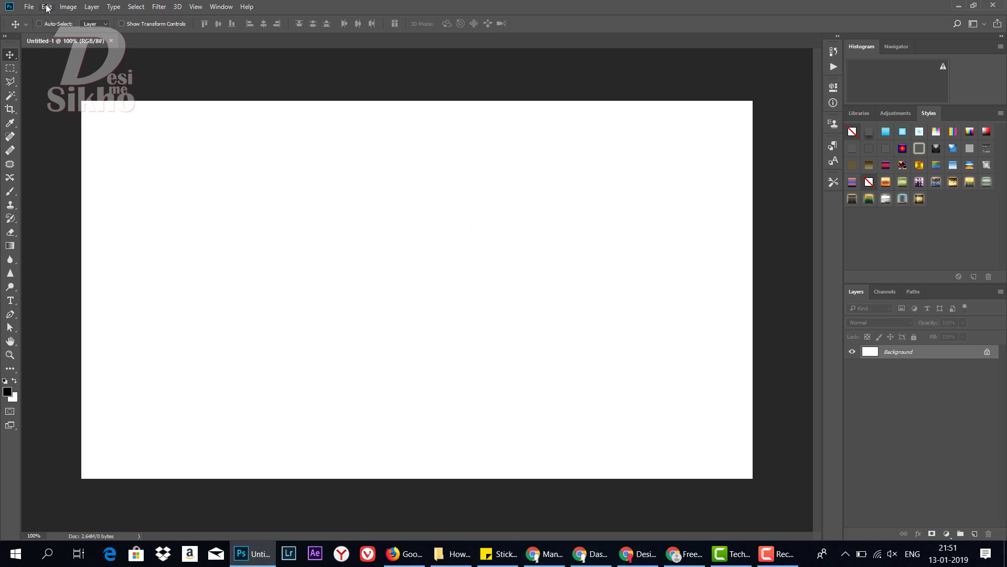
{"action": "left_click", "coordinate": [29, 7]}
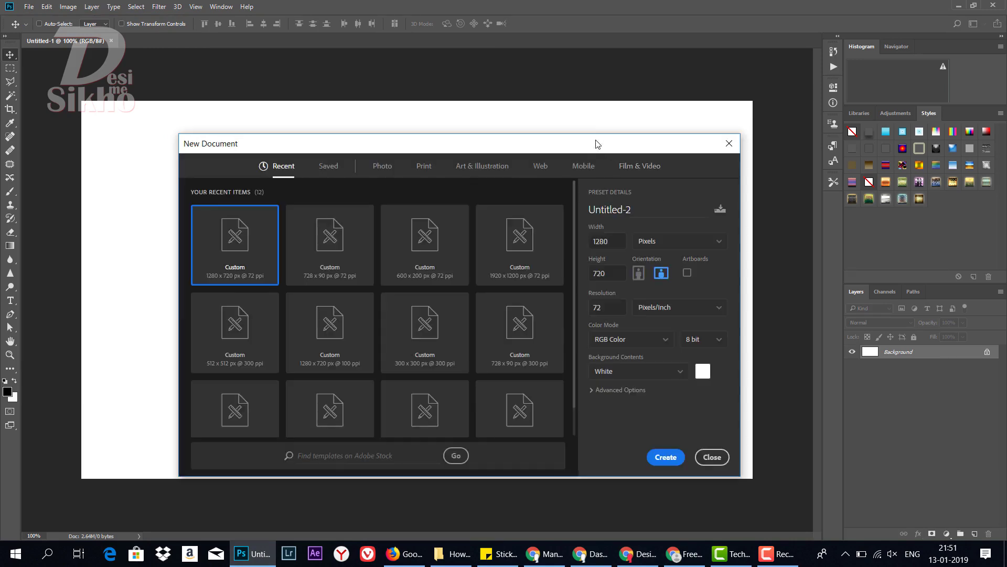
{"action": "left_click", "coordinate": [684, 212]}
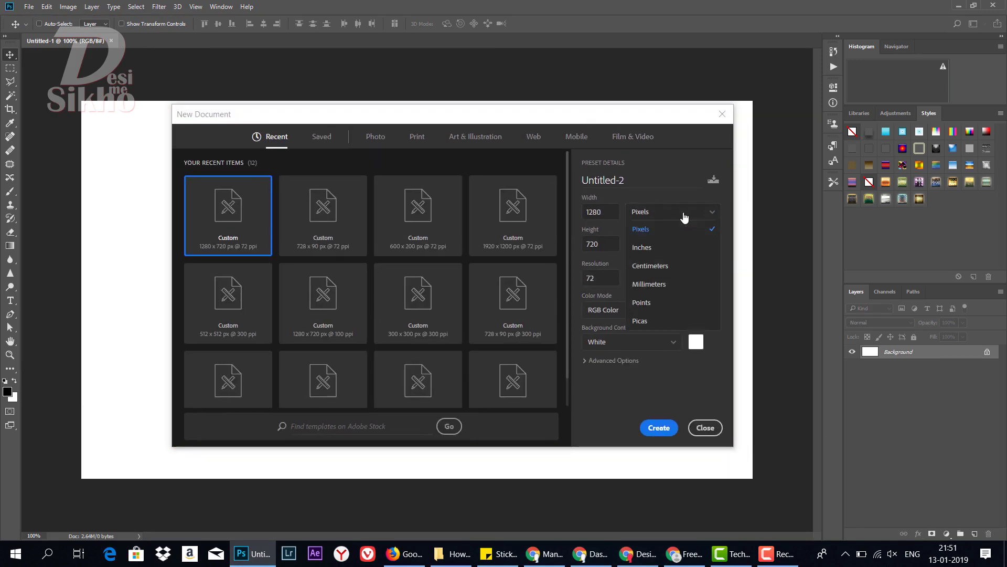
{"action": "left_click", "coordinate": [684, 216]}
{"action": "double_click", "coordinate": [582, 213]}
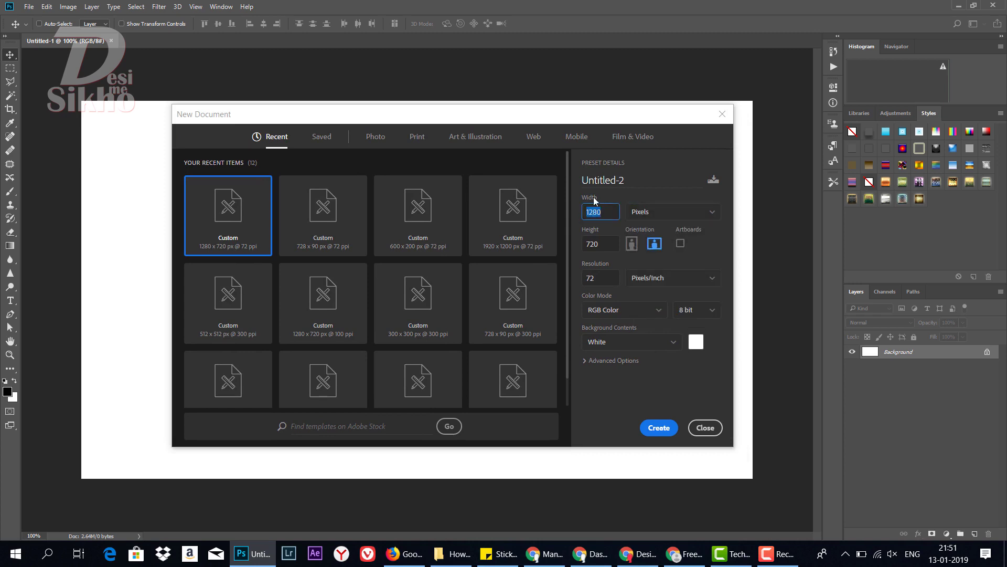
{"action": "type", "text": "5"}
{"action": "key", "text": "Tab"}
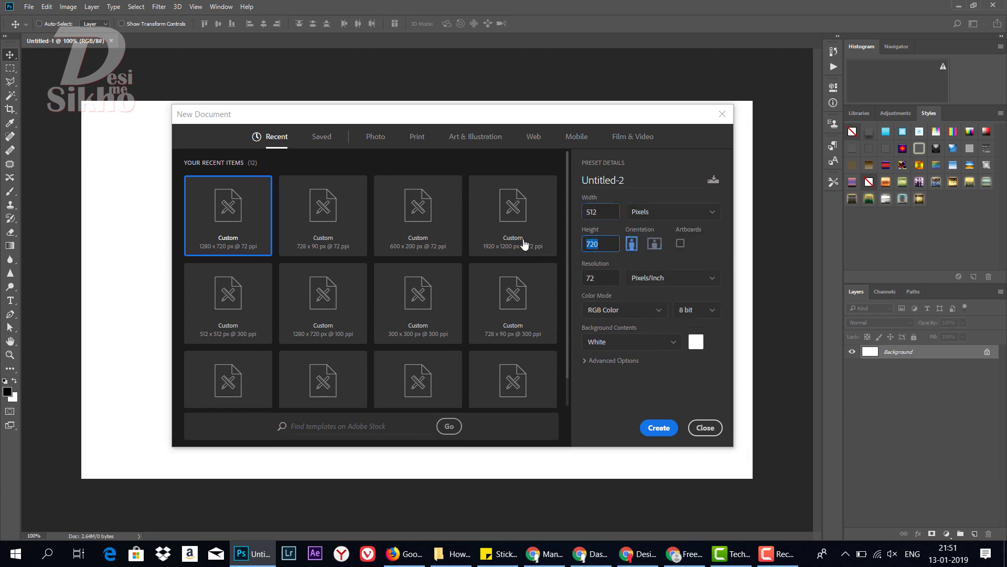
{"action": "type", "text": "512"}
{"action": "key", "text": "Tab"}
{"action": "type", "text": "100"}
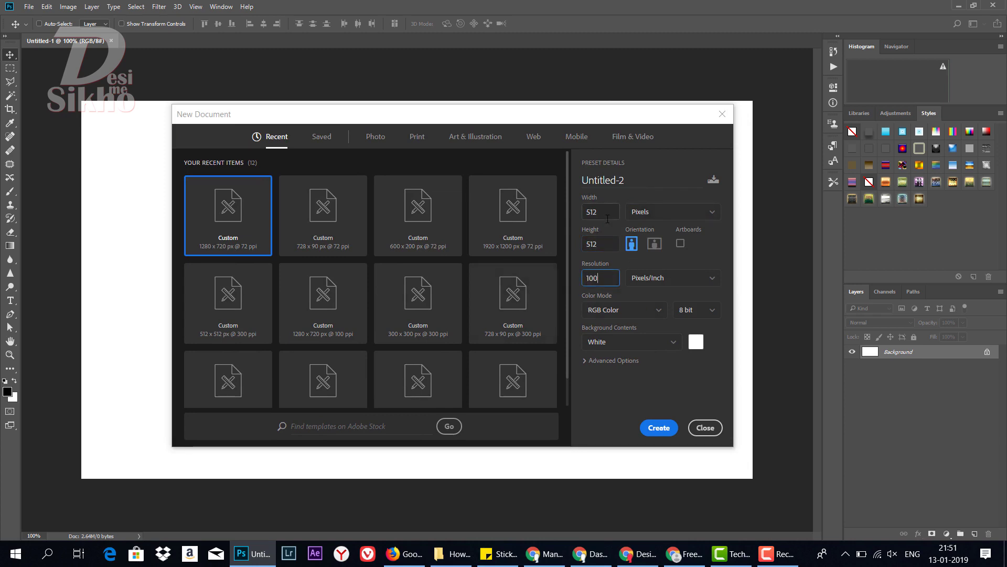
Reselect the width value, then open a blank new Chrome tab.
{"action": "left_click_drag", "start_coordinate": [598, 211], "coordinate": [585, 208]}
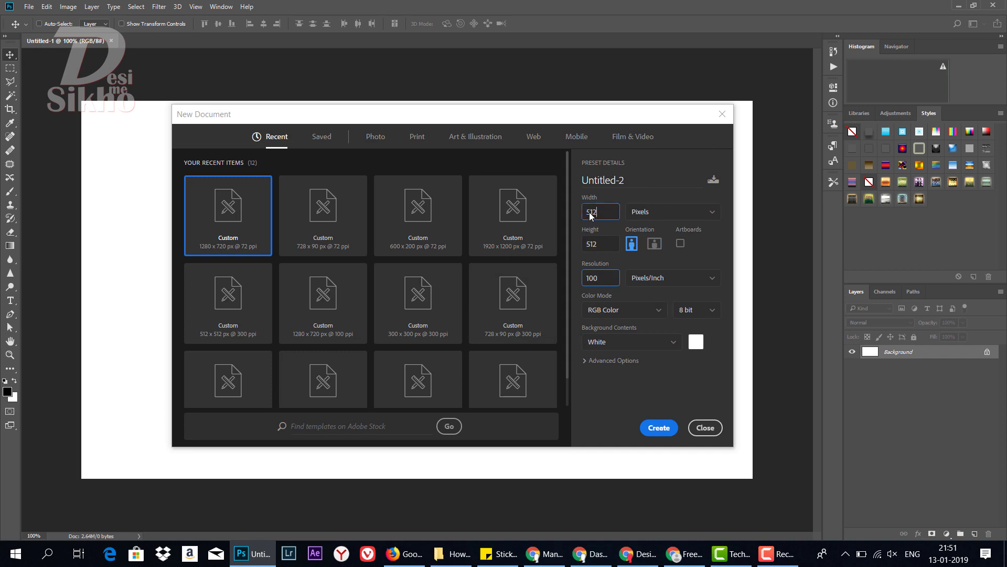
{"action": "left_click", "coordinate": [628, 551]}
{"action": "key", "text": "ctrl+t"}
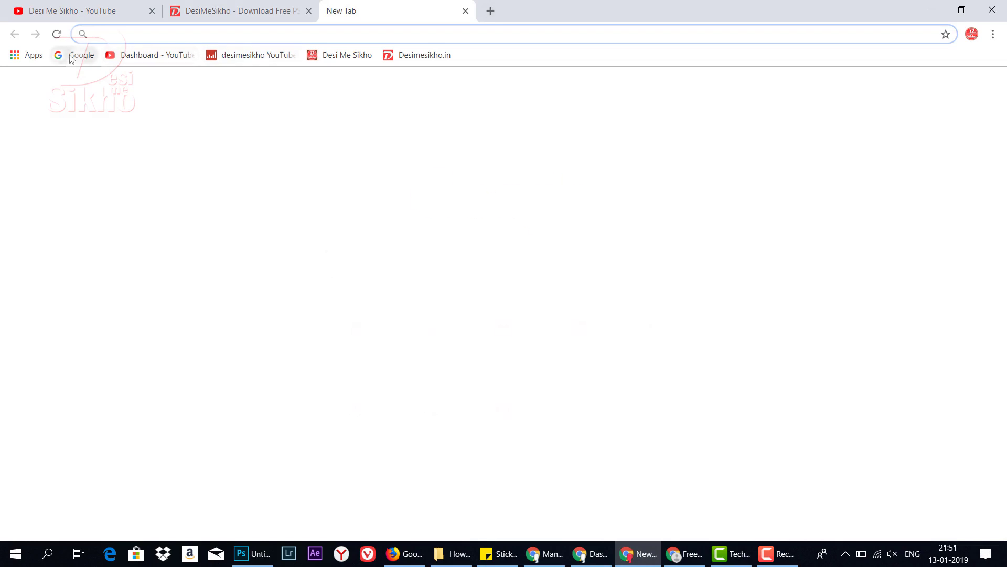
Google 'favicon size', highlight the 32x32 pixels recommendation, then return to Photoshop.
{"action": "left_click", "coordinate": [75, 54]}
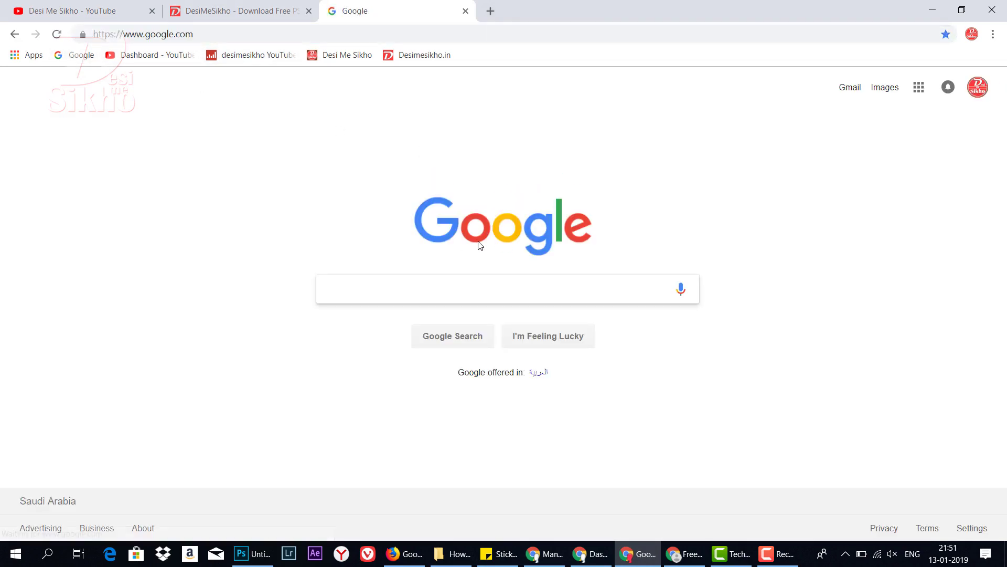
{"action": "type", "text": "f"}
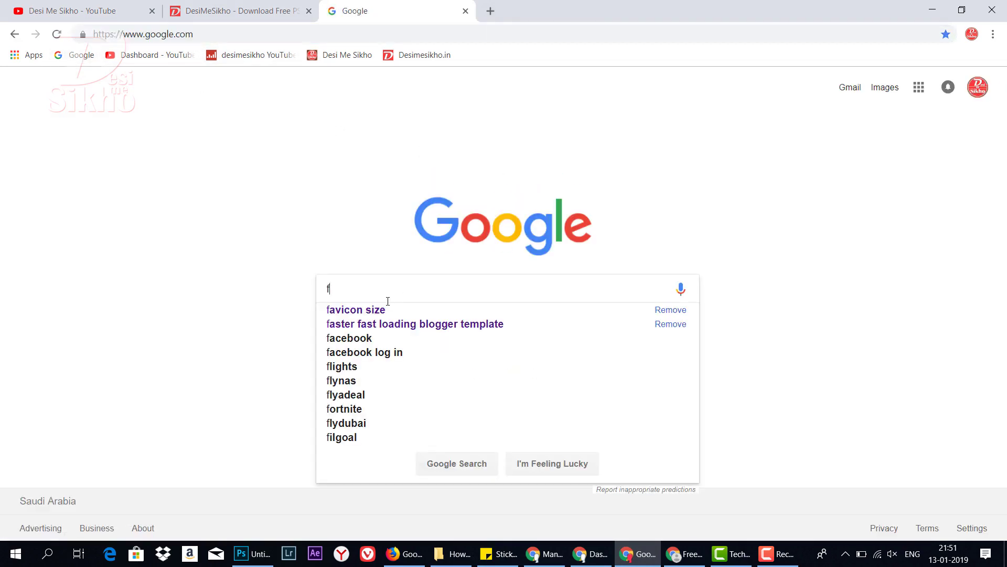
{"action": "left_click", "coordinate": [384, 309]}
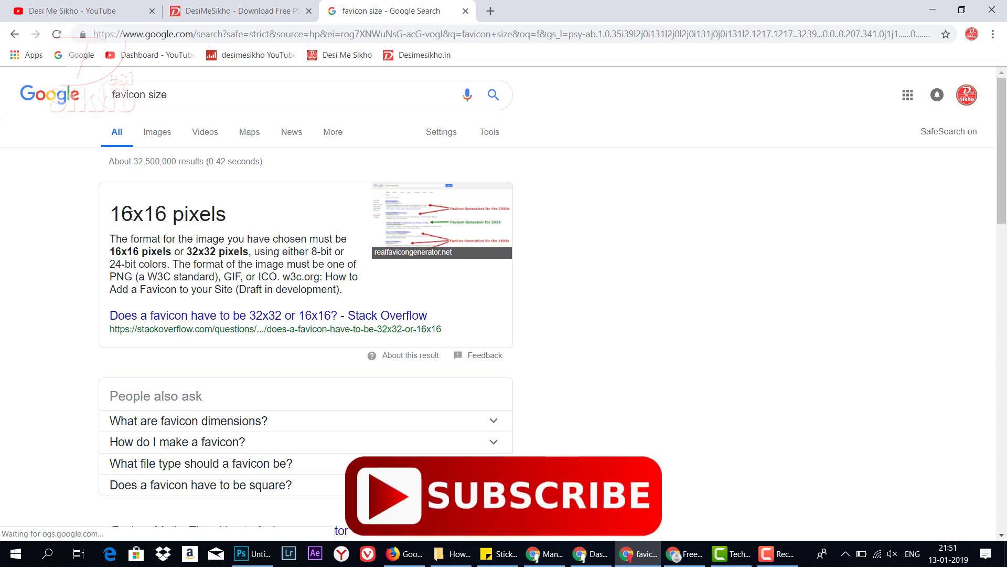
{"action": "left_click_drag", "start_coordinate": [187, 251], "coordinate": [229, 251]}
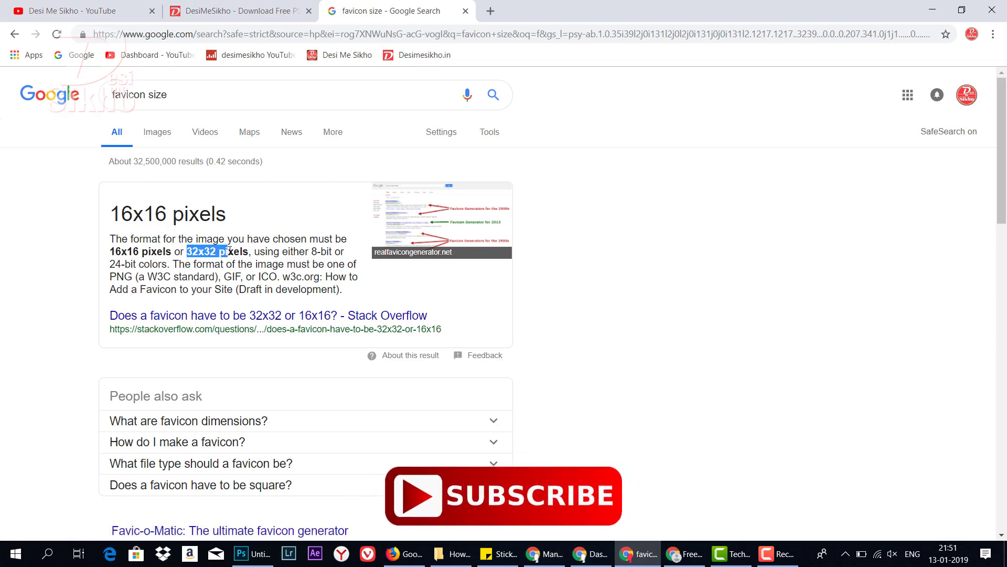
{"action": "left_click", "coordinate": [932, 9]}
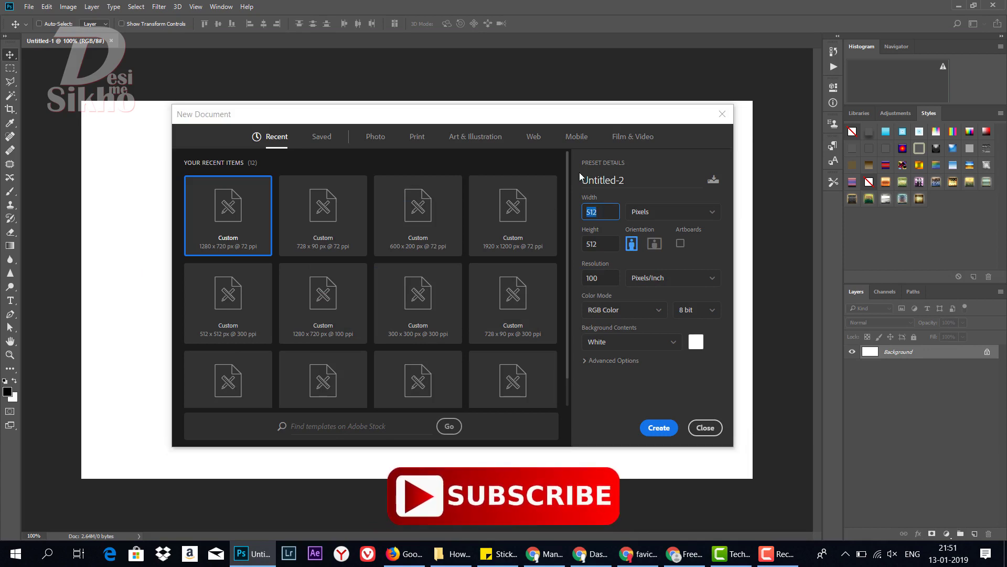
Create a 32 × 32 px document and zoom in on it.
{"action": "type", "text": "32"}
{"action": "key", "text": "Tab"}
{"action": "type", "text": "32"}
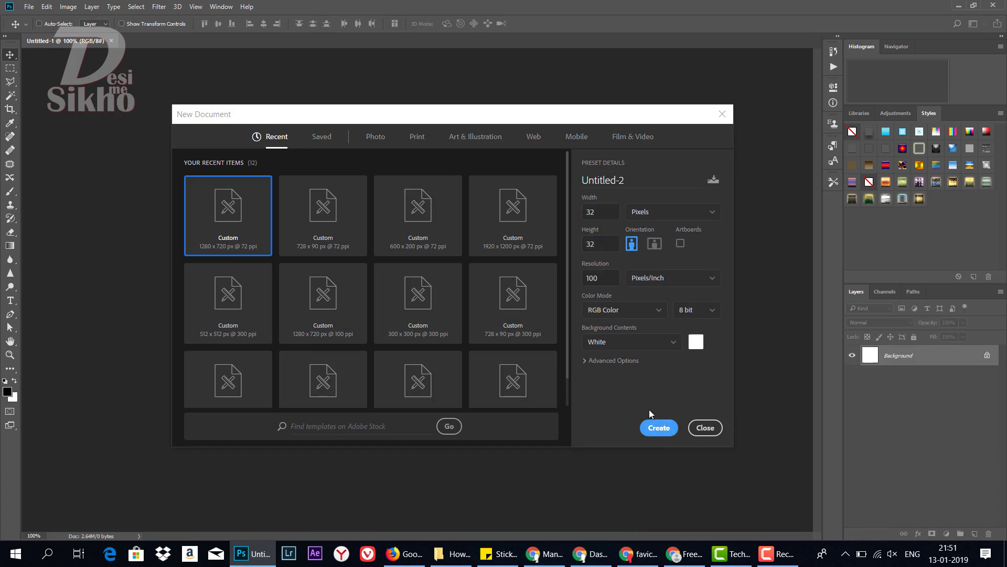
{"action": "left_click", "coordinate": [654, 426]}
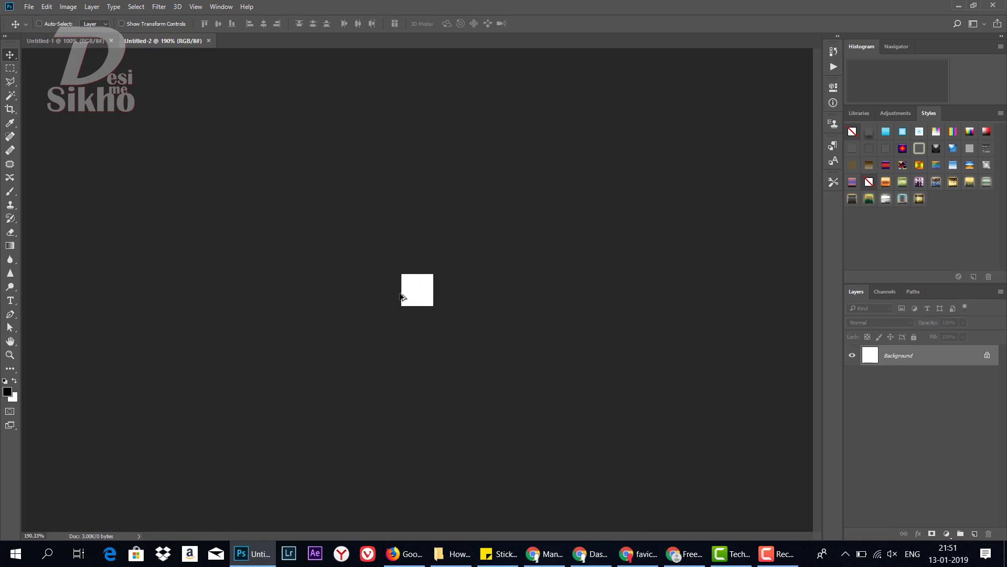
{"action": "scroll", "coordinate": [432, 292], "scroll_direction": "up", "scroll_amount": 3}
{"action": "scroll", "coordinate": [416, 288], "scroll_direction": "up", "scroll_amount": 5}
{"action": "scroll", "coordinate": [421, 288], "scroll_direction": "up", "scroll_amount": 3}
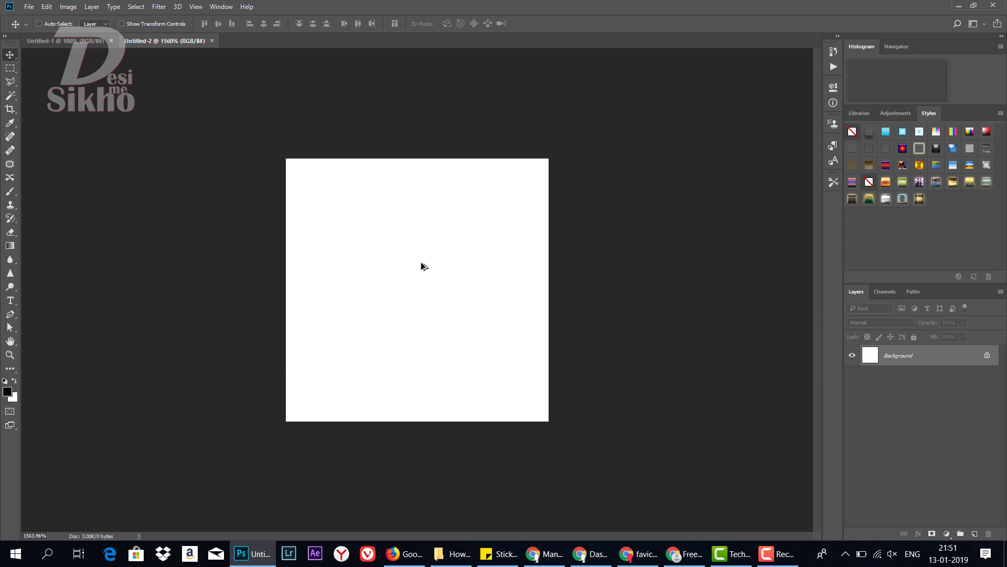
Type a yellow letter D on the canvas and move it into place.
{"action": "left_click", "coordinate": [10, 300]}
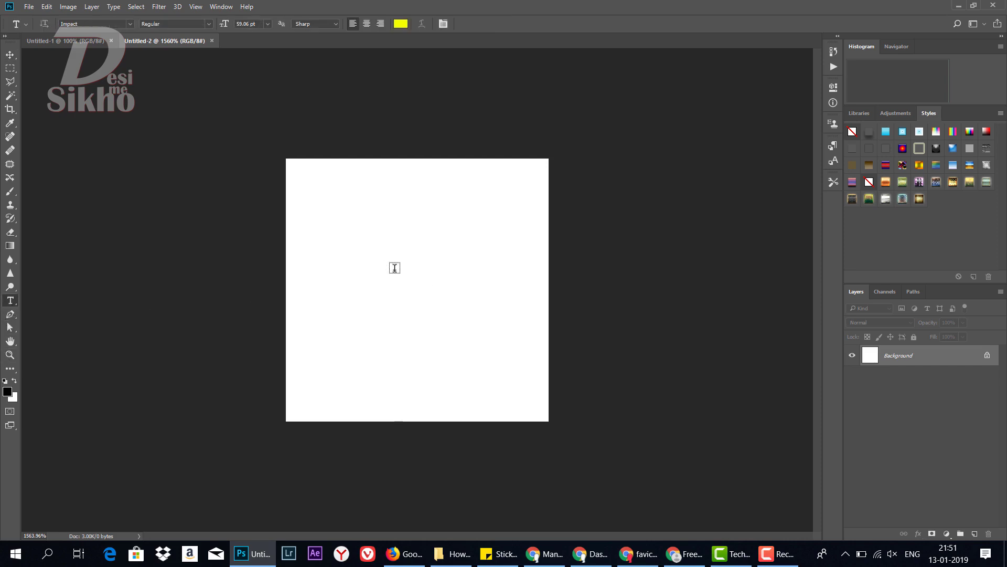
{"action": "left_click", "coordinate": [394, 267]}
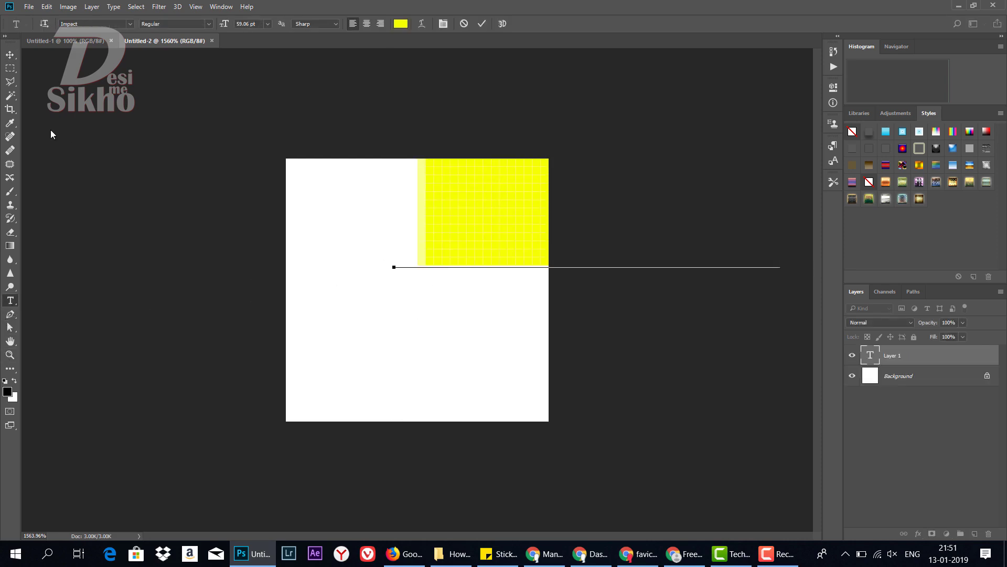
{"action": "left_click", "coordinate": [9, 54]}
{"action": "mouse_move", "coordinate": [513, 247]}
{"action": "left_mouse_down"}
{"action": "mouse_move", "coordinate": [418, 393]}
{"action": "mouse_move", "coordinate": [414, 385]}
{"action": "left_mouse_up"}
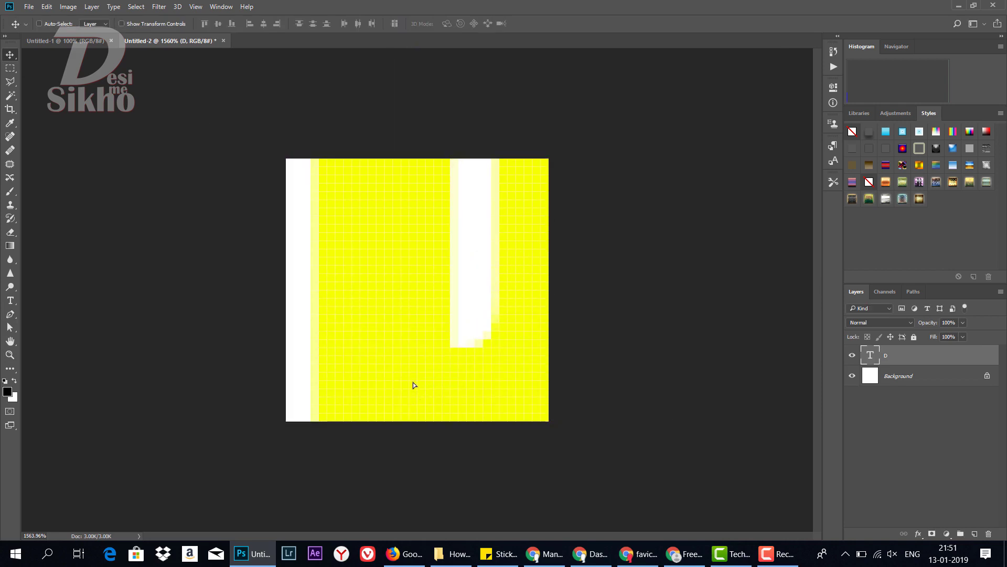
Scale and reposition the D so it fills most of the 32 × 32 canvas.
{"action": "key", "text": "ctrl+t"}
{"action": "left_click_drag", "start_coordinate": [494, 234], "coordinate": [472, 345]}
{"action": "mouse_move", "coordinate": [559, 199]}
{"action": "left_mouse_down"}
{"action": "mouse_move", "coordinate": [454, 418]}
{"action": "mouse_move", "coordinate": [520, 163]}
{"action": "mouse_move", "coordinate": [498, 224]}
{"action": "left_mouse_up"}
{"action": "left_click_drag", "start_coordinate": [456, 278], "coordinate": [427, 251]}
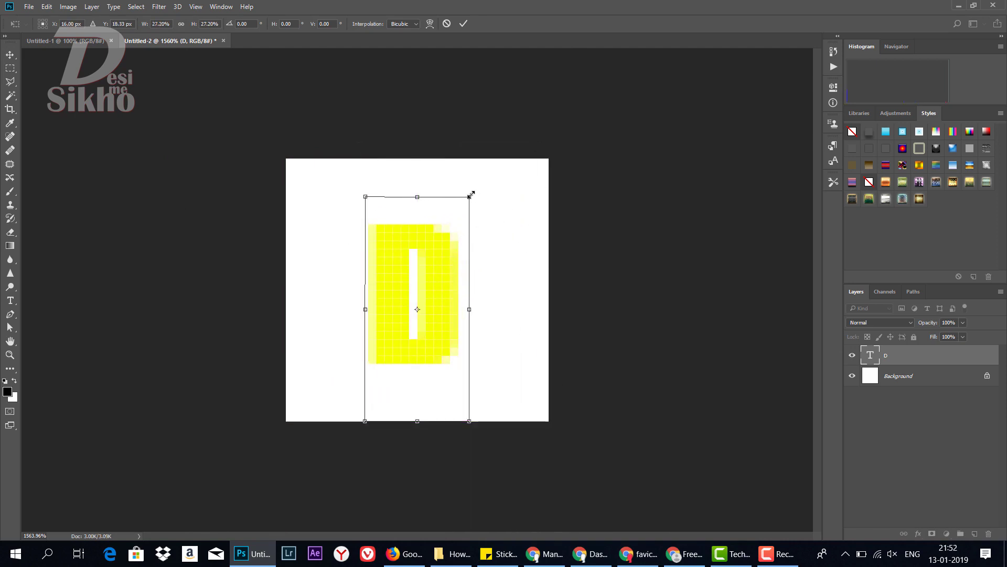
{"action": "mouse_move", "coordinate": [470, 197]}
{"action": "left_mouse_down"}
{"action": "mouse_move", "coordinate": [479, 220]}
{"action": "mouse_move", "coordinate": [559, 131]}
{"action": "left_mouse_up"}
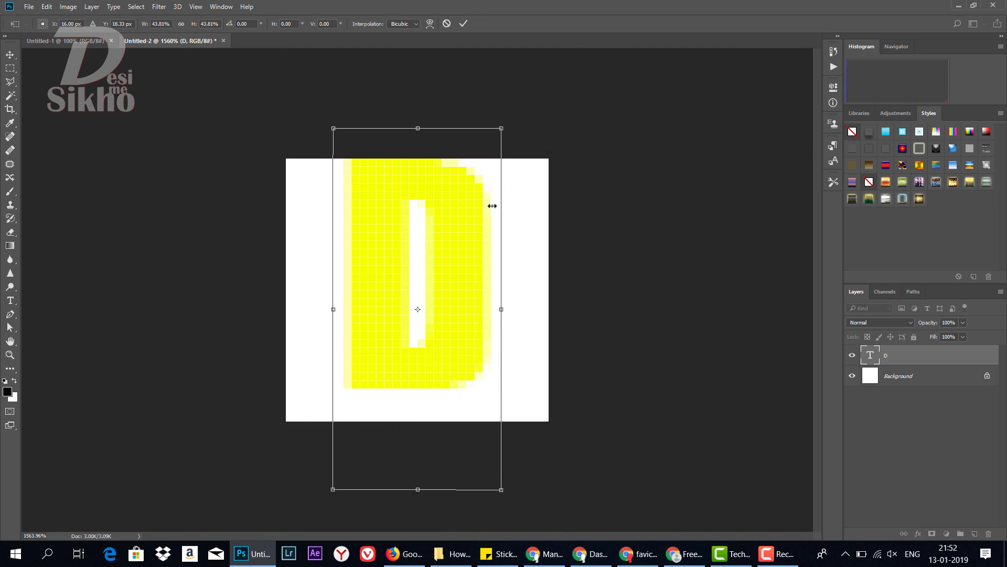
{"action": "left_click_drag", "start_coordinate": [459, 228], "coordinate": [456, 240]}
{"action": "key", "text": "Return"}
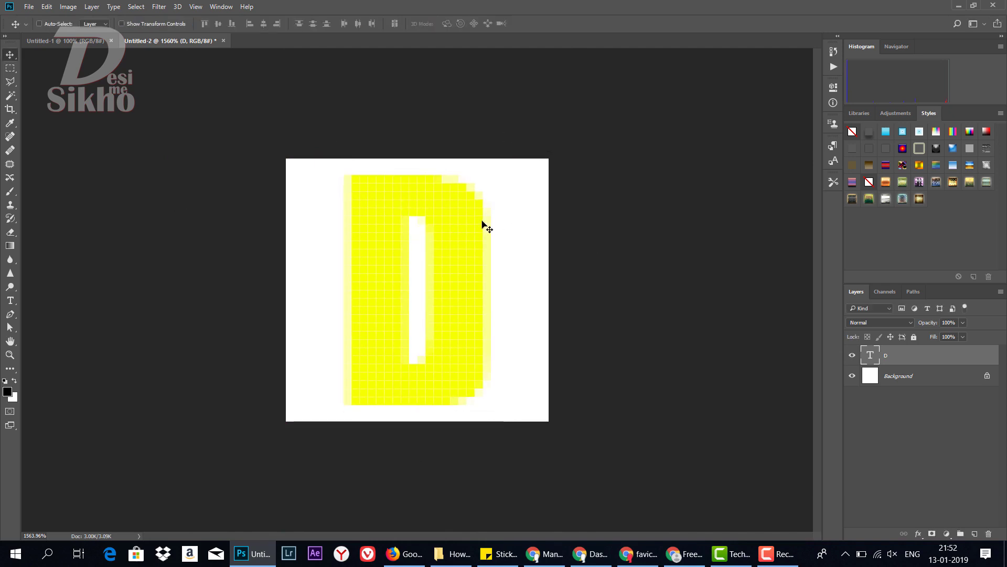
Close the draft without saving and create a new 512 × 512 px, 72 ppi document.
{"action": "left_click", "coordinate": [224, 41]}
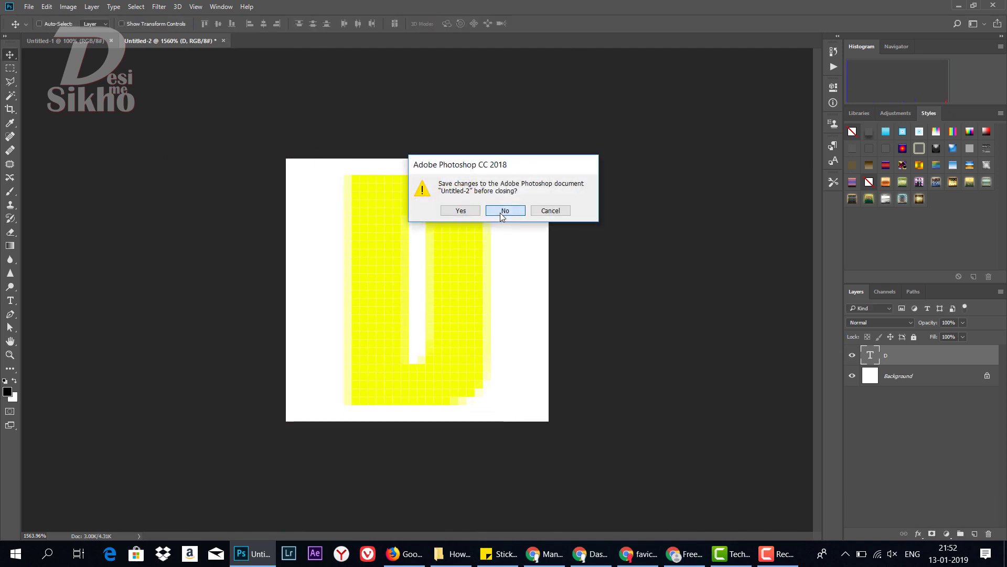
{"action": "left_click", "coordinate": [505, 210]}
{"action": "left_click", "coordinate": [28, 7]}
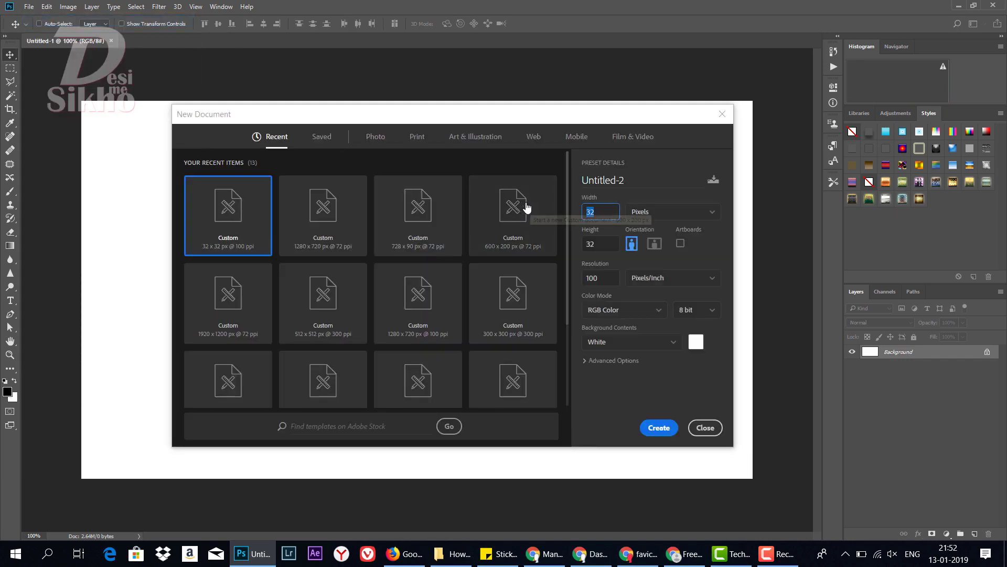
{"action": "type", "text": "512"}
{"action": "key", "text": "Tab"}
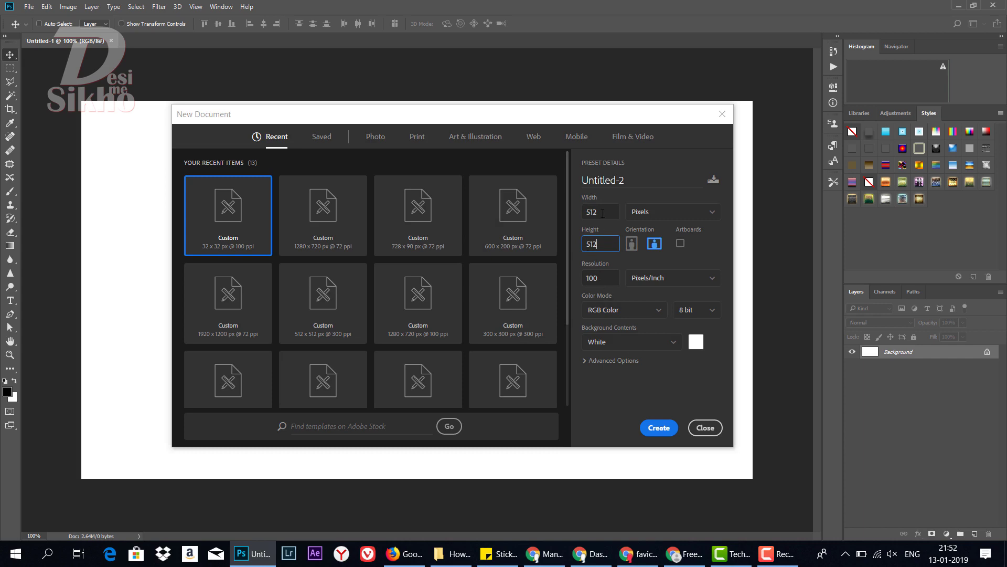
{"action": "key", "text": "Tab"}
{"action": "type", "text": "72"}
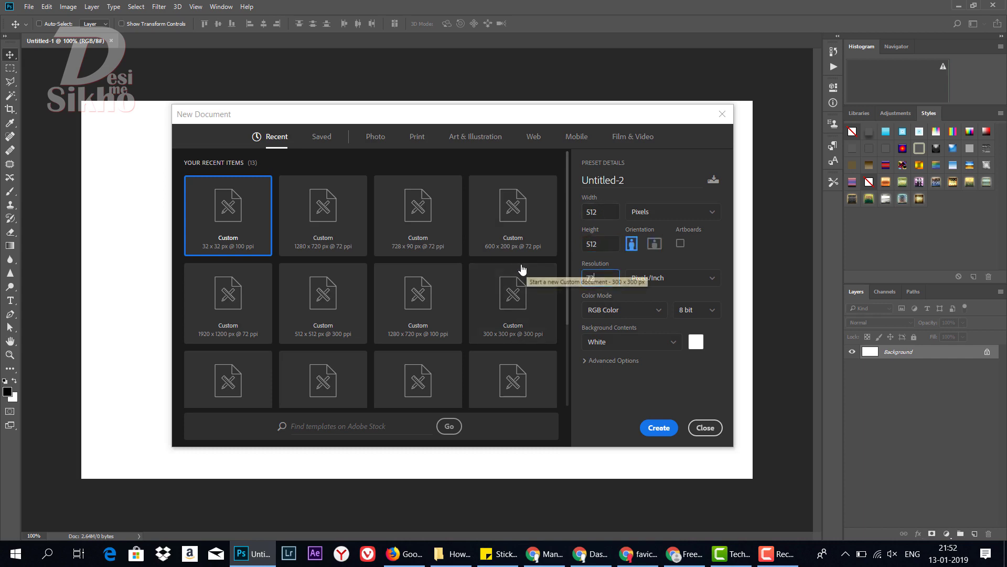
{"action": "left_click", "coordinate": [660, 431]}
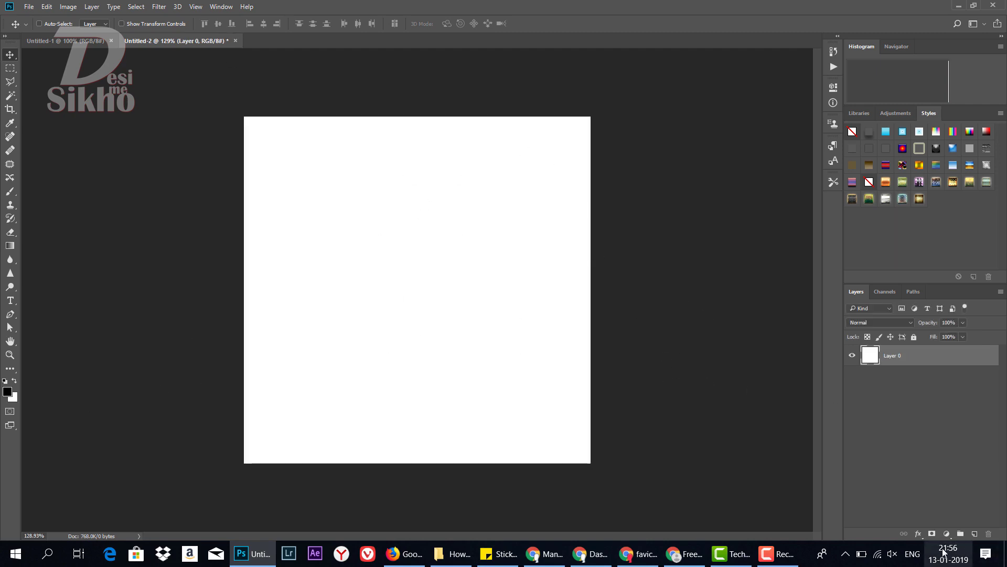
Add a red Solid Color fill layer to the square.
{"action": "left_click", "coordinate": [946, 534]}
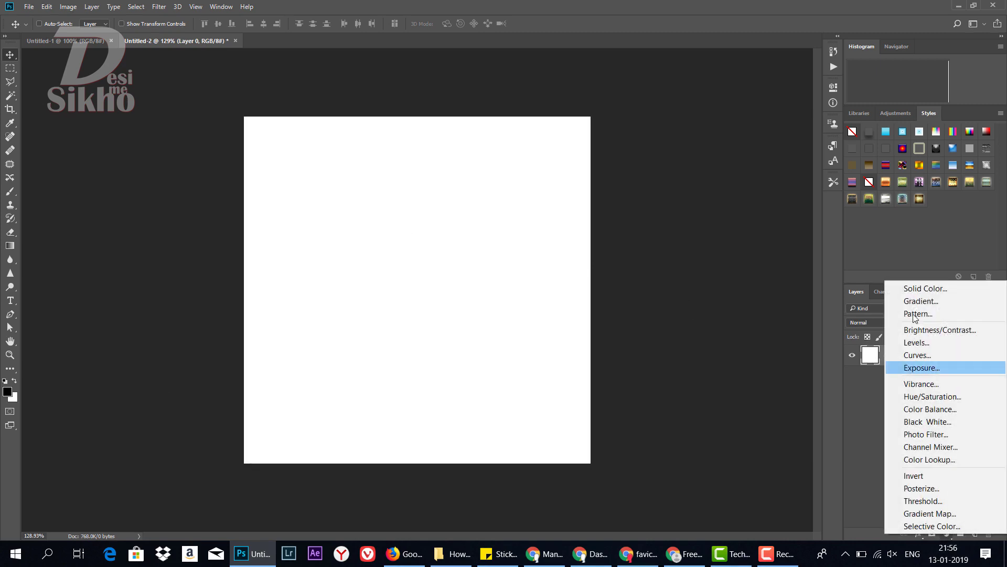
{"action": "left_click", "coordinate": [932, 292]}
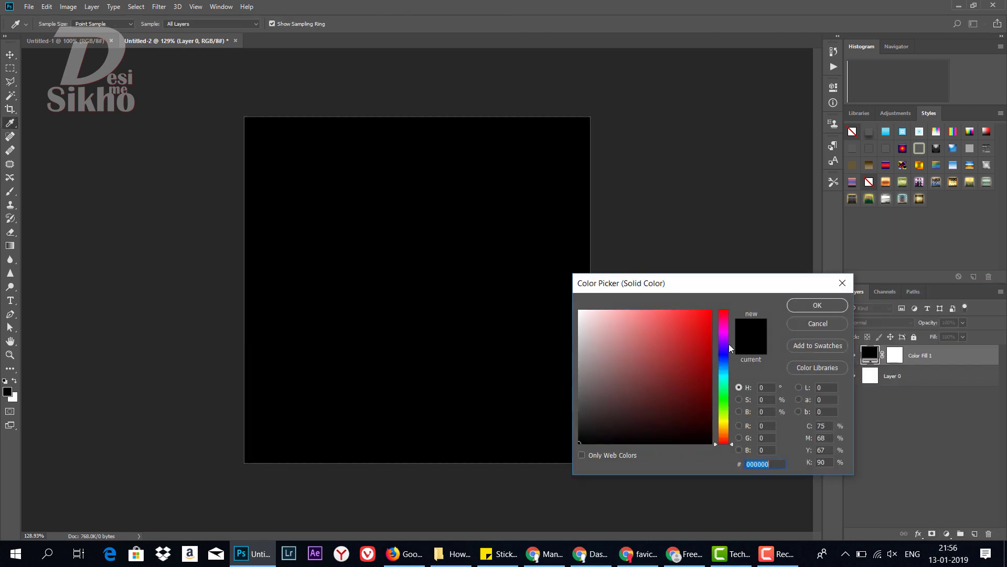
{"action": "left_click", "coordinate": [688, 337]}
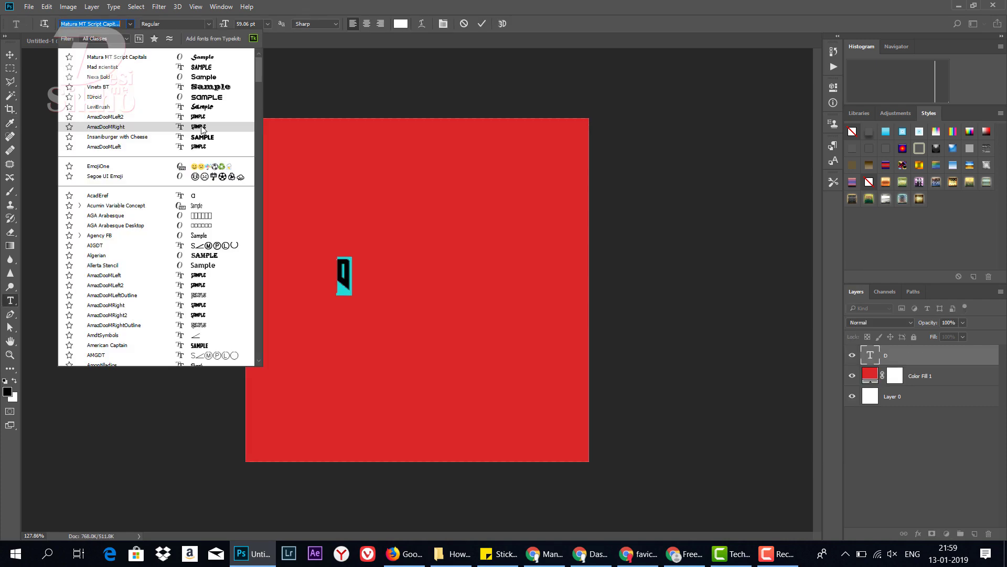
Set the D in Insaniburger with Cheese and scale it to fill the square, centred.
{"action": "left_click", "coordinate": [209, 138]}
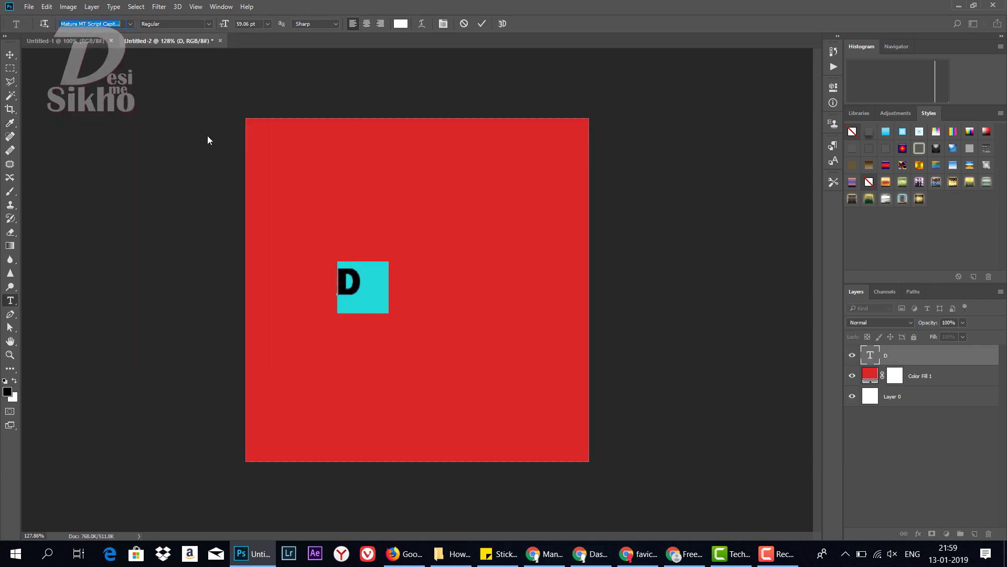
{"action": "left_click", "coordinate": [10, 55]}
{"action": "key", "text": "ctrl+t"}
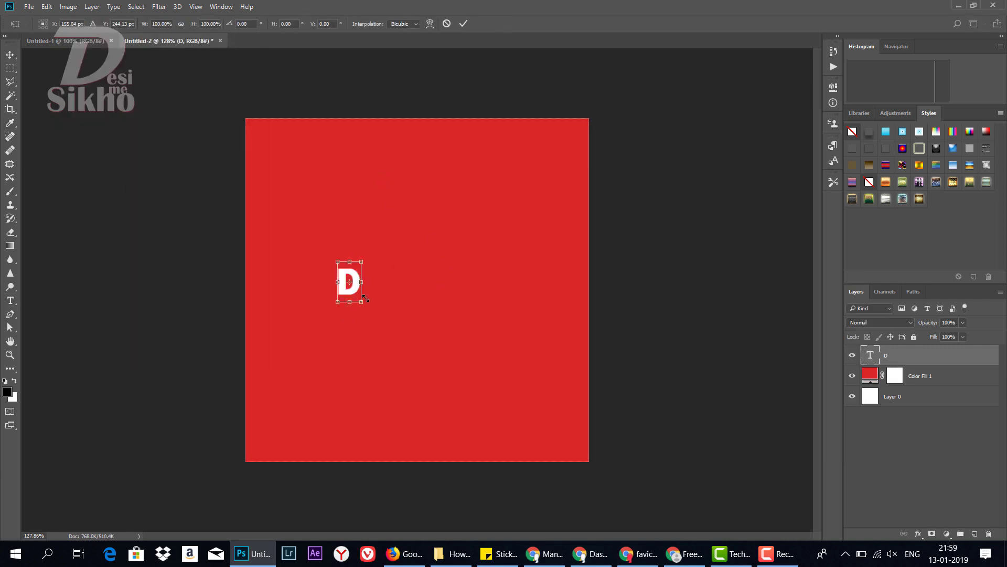
{"action": "left_click_drag", "start_coordinate": [362, 303], "coordinate": [527, 449]}
{"action": "mouse_move", "coordinate": [425, 315]}
{"action": "left_mouse_down"}
{"action": "mouse_move", "coordinate": [488, 339]}
{"action": "mouse_move", "coordinate": [497, 331]}
{"action": "left_mouse_up"}
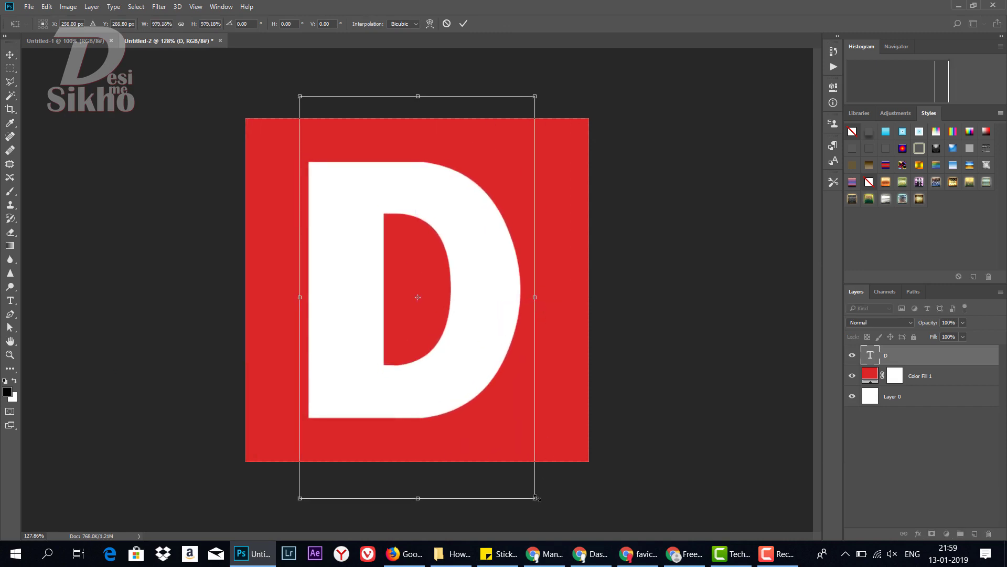
{"action": "left_click_drag", "start_coordinate": [536, 497], "coordinate": [591, 535]}
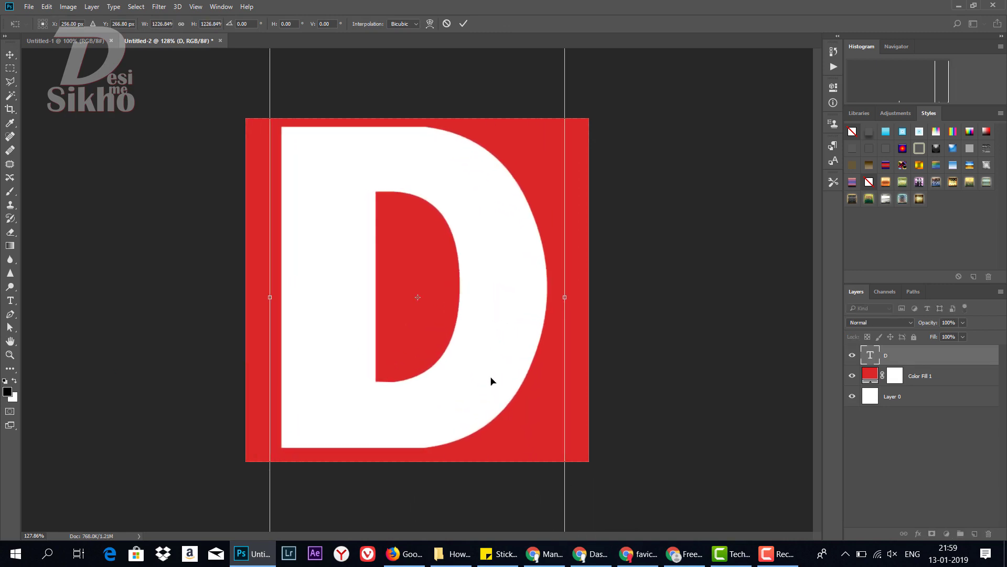
{"action": "mouse_move", "coordinate": [491, 381]}
{"action": "left_mouse_down"}
{"action": "mouse_move", "coordinate": [499, 389]}
{"action": "mouse_move", "coordinate": [493, 381]}
{"action": "left_mouse_up"}
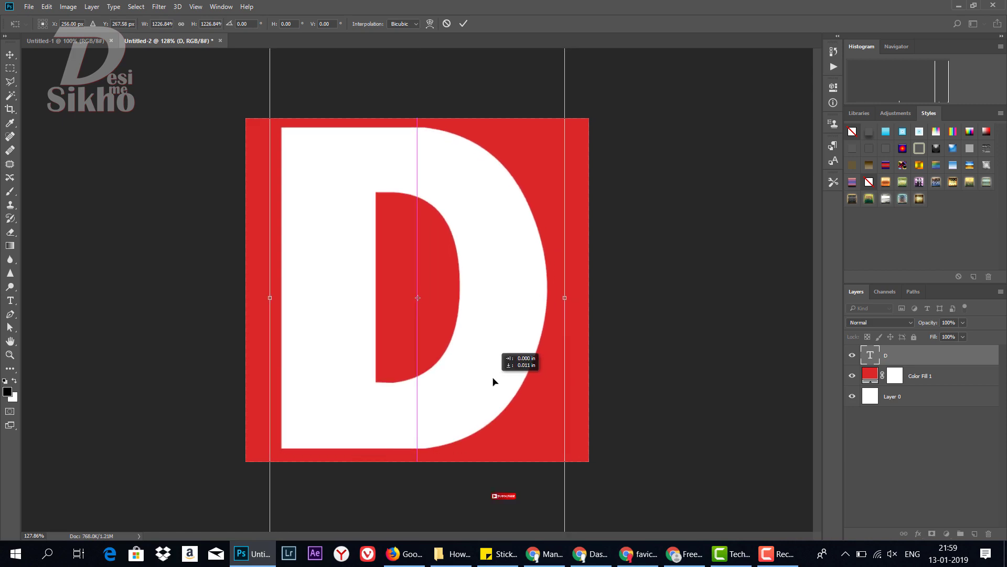
{"action": "key", "text": "Return"}
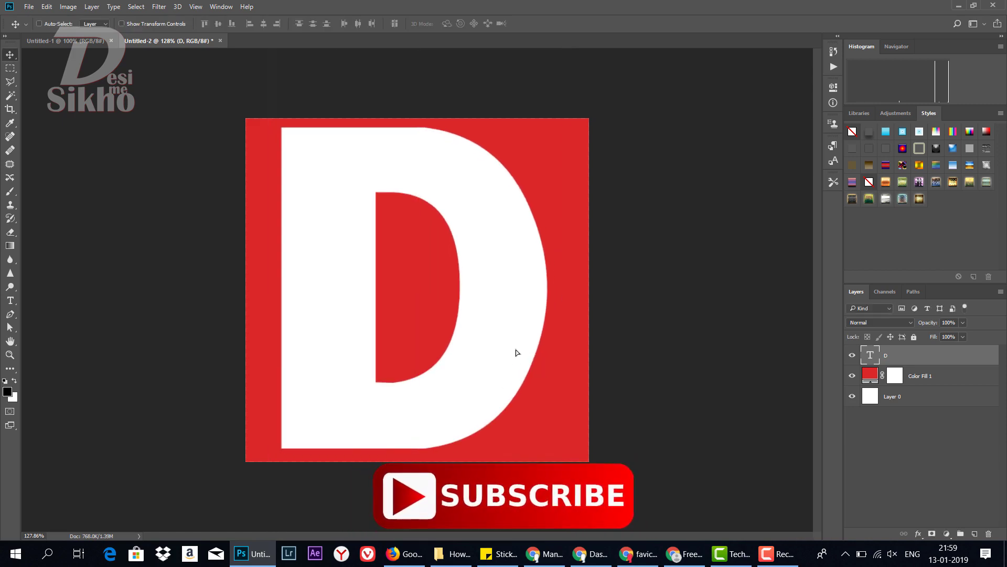
{"action": "left_click_drag", "start_coordinate": [517, 352], "coordinate": [521, 351]}
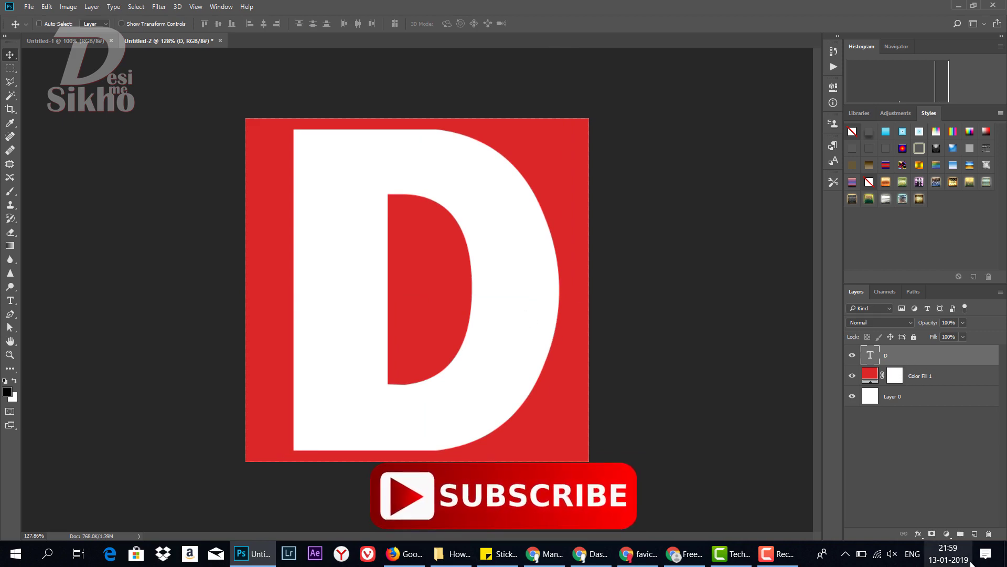
Add a Drop Shadow to the D with distance 10, spread 20 and size 10.
{"action": "left_click", "coordinate": [919, 534]}
{"action": "key", "text": "Escape"}
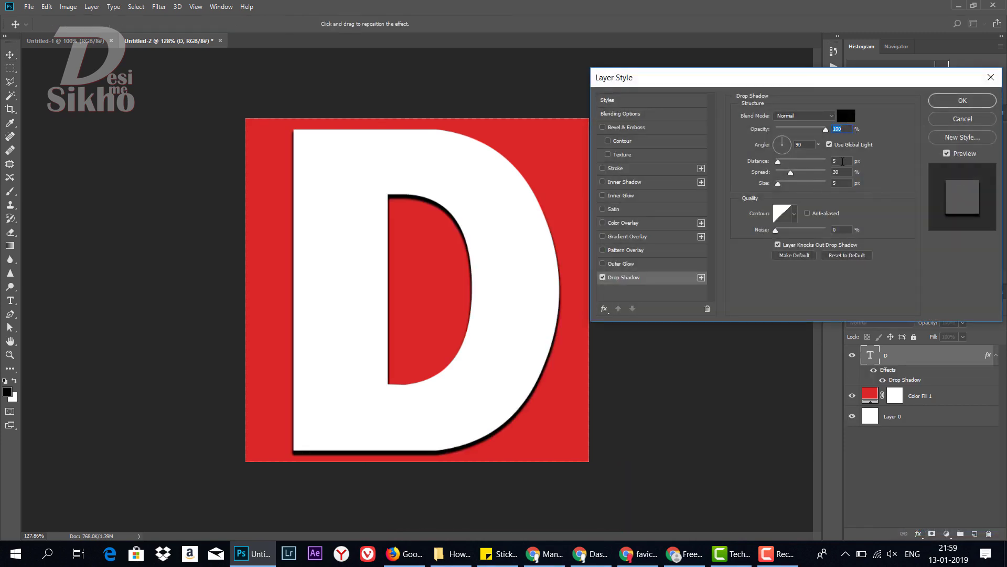
{"action": "double_click", "coordinate": [841, 161]}
{"action": "type", "text": "10"}
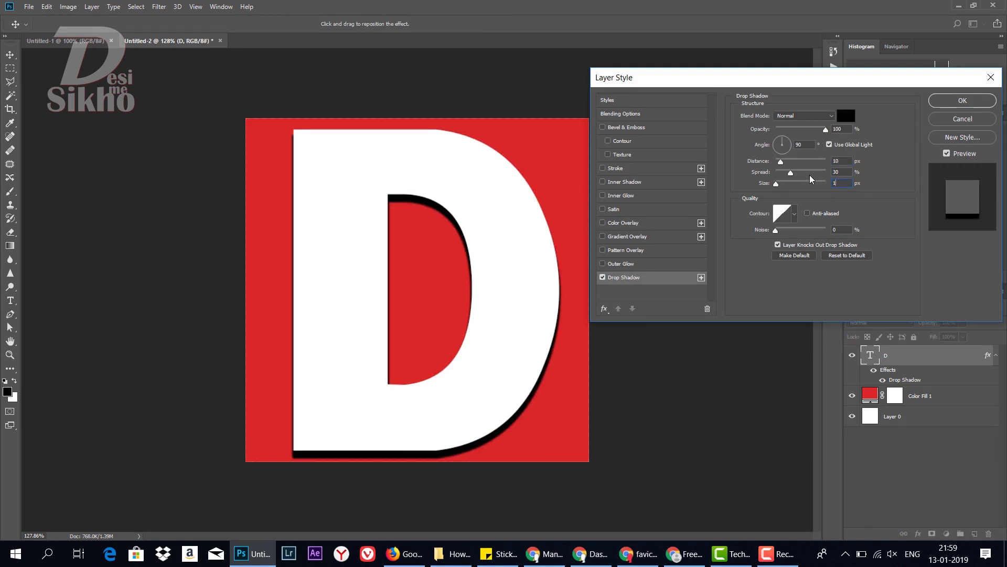
{"action": "type", "text": "5"}
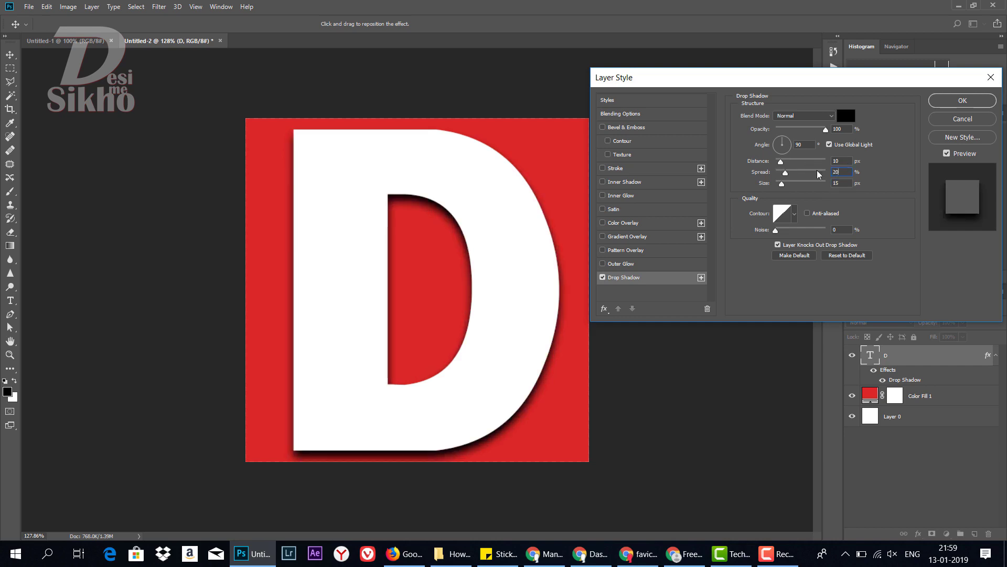
{"action": "type", "text": "20"}
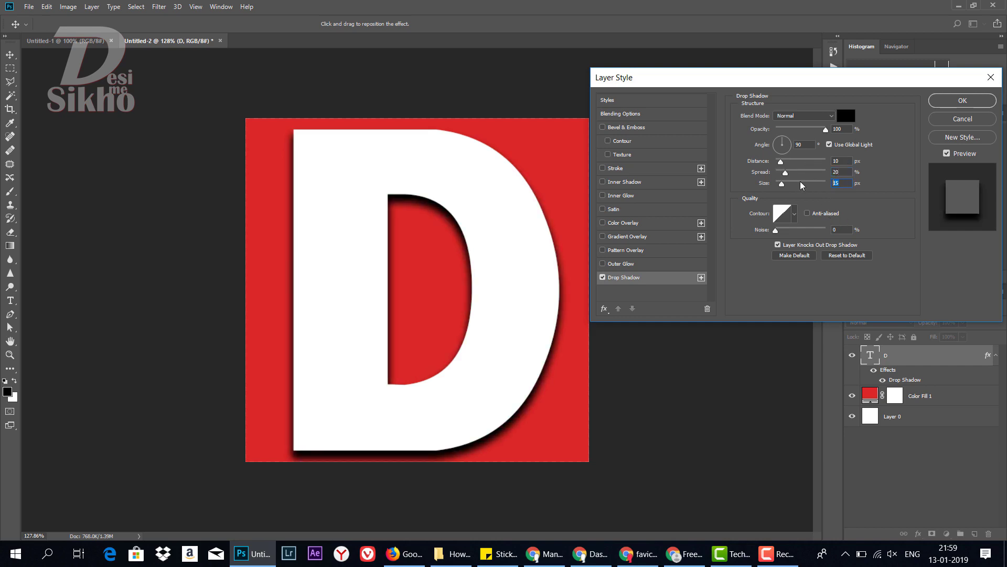
{"action": "type", "text": "10"}
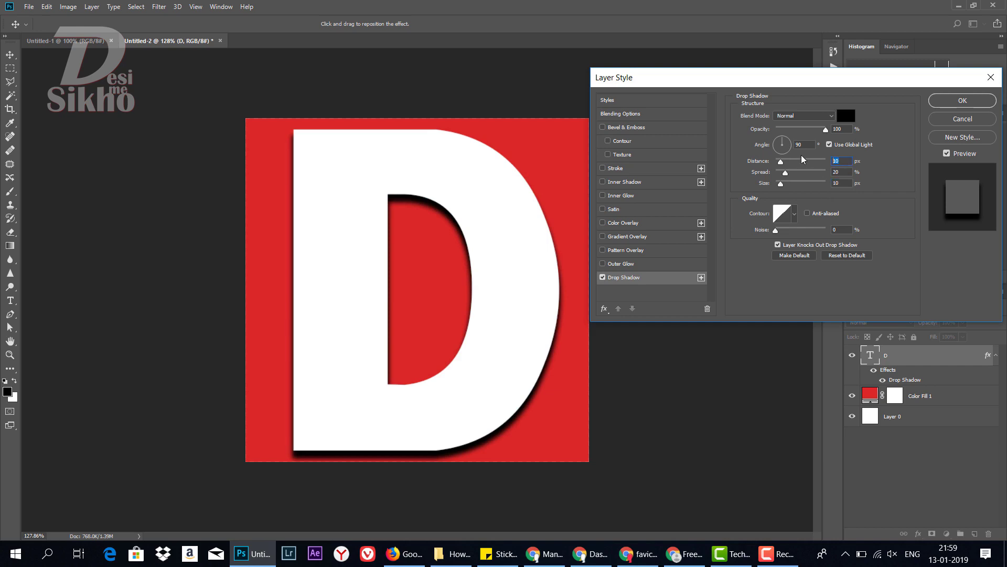
{"action": "type", "text": "5"}
{"action": "left_click", "coordinate": [966, 101]}
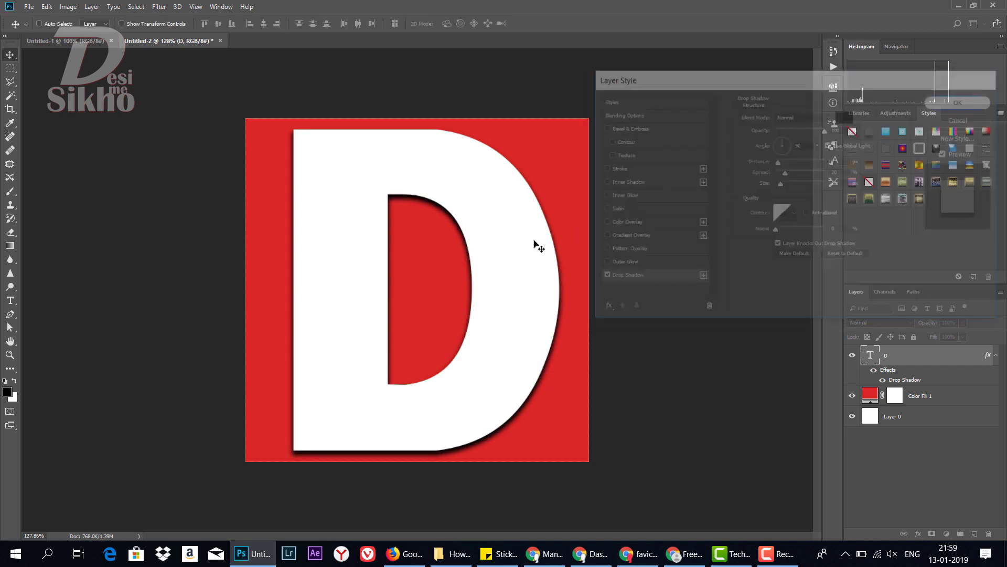
Hide the red fill and white background layers, leaving the D on transparency.
{"action": "left_click", "coordinate": [852, 396]}
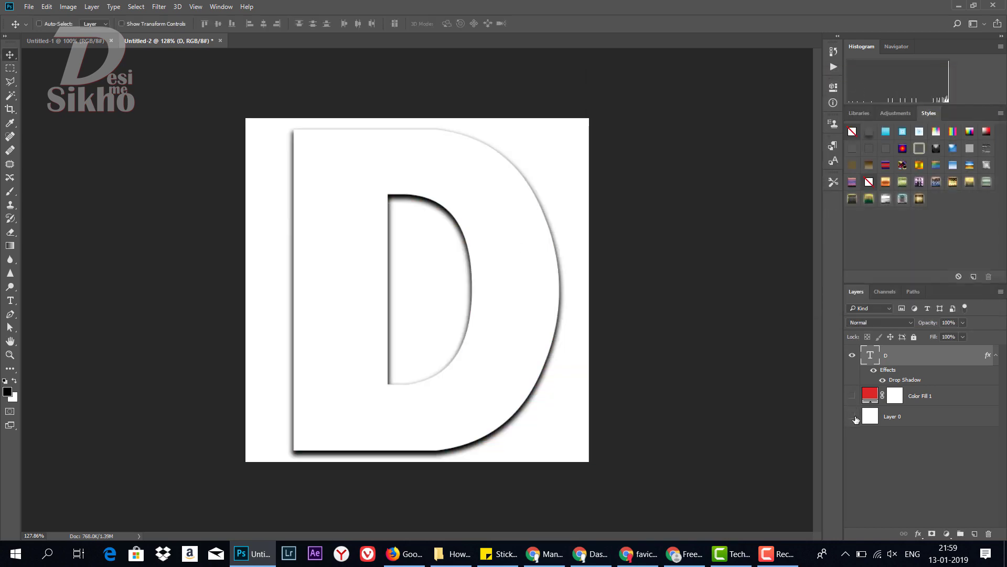
{"action": "left_click", "coordinate": [852, 416]}
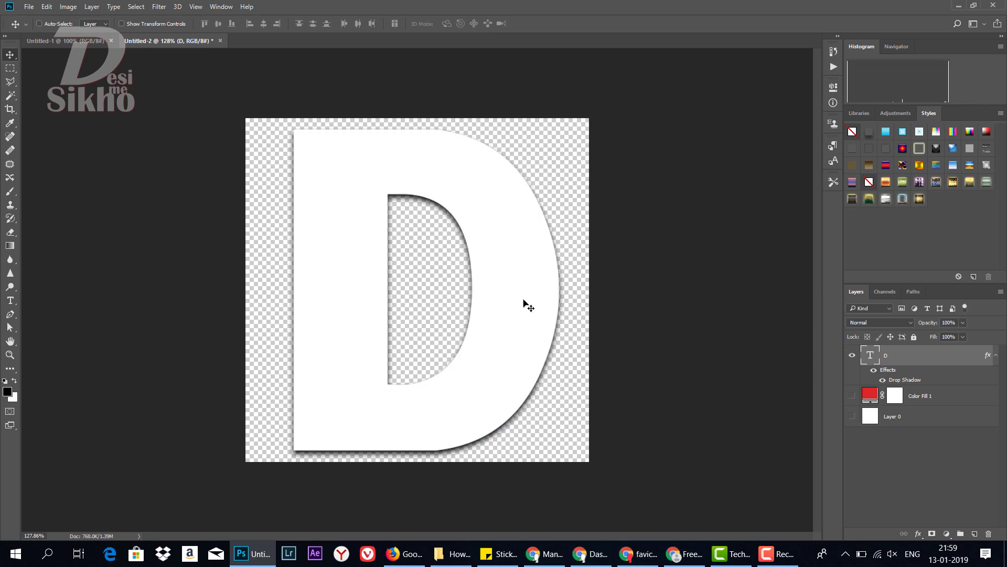
{"action": "key", "text": "ctrl"}
Save the image as a PNG named F with default PNG options.
{"action": "key", "text": "ctrl+s"}
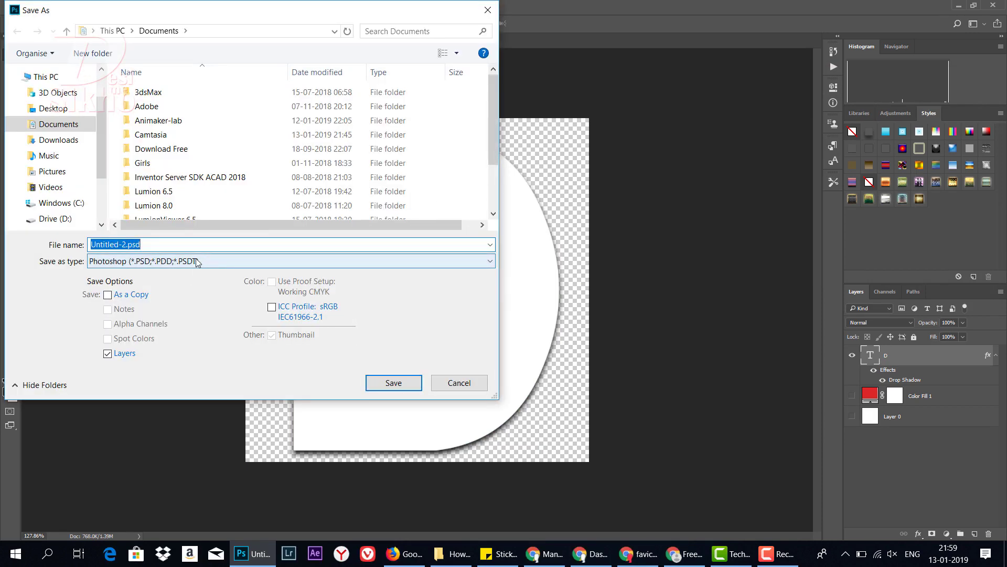
{"action": "left_click", "coordinate": [197, 263]}
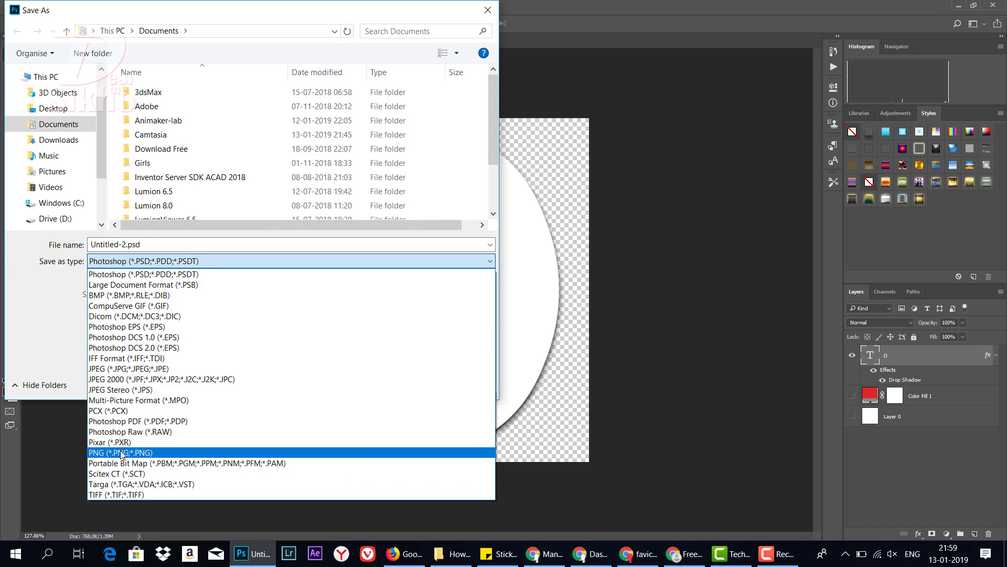
{"action": "left_click", "coordinate": [127, 454]}
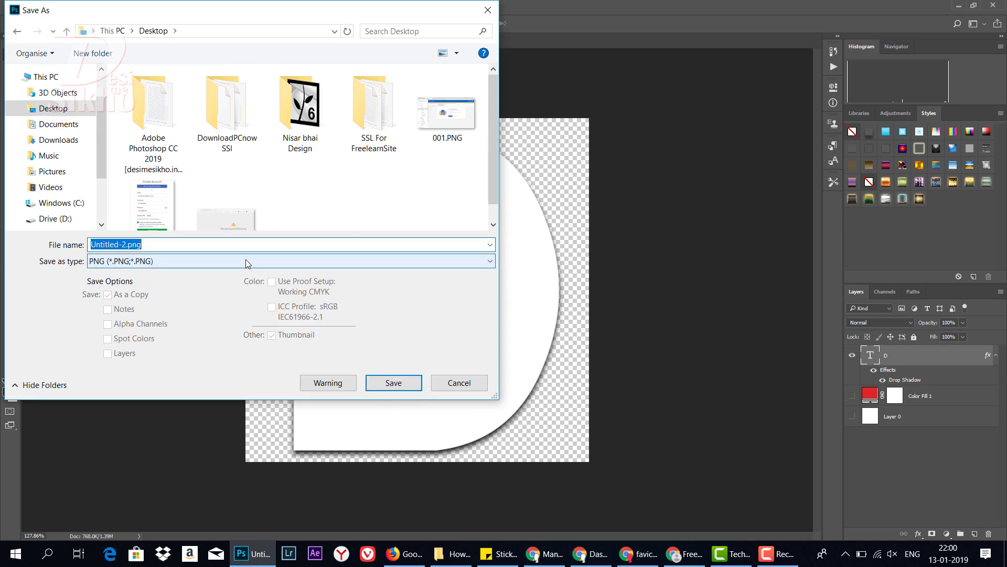
{"action": "type", "text": "F"}
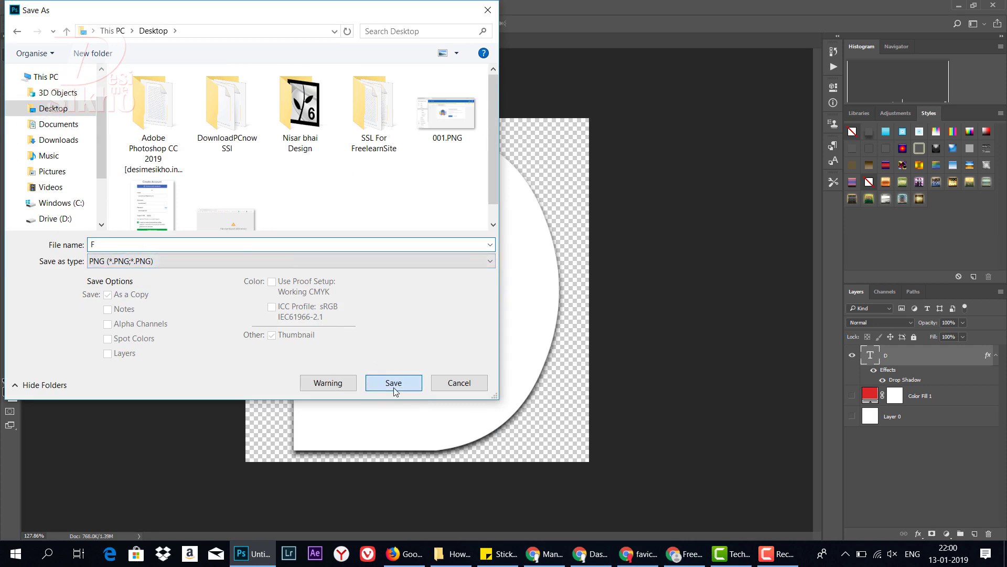
{"action": "left_click", "coordinate": [394, 383]}
{"action": "left_click", "coordinate": [579, 181]}
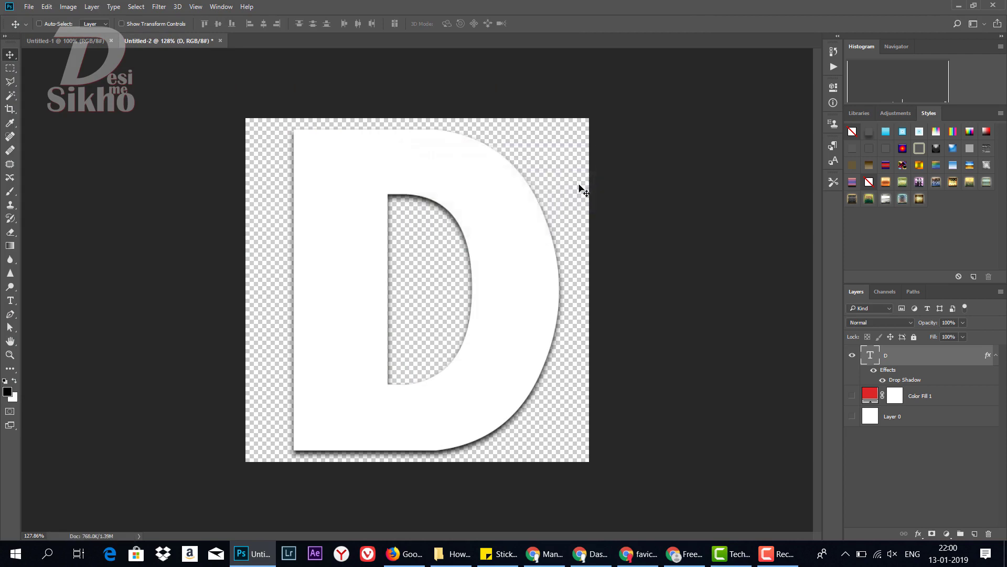
Show the red fill again and merge all three layers into one.
{"action": "left_click", "coordinate": [853, 397]}
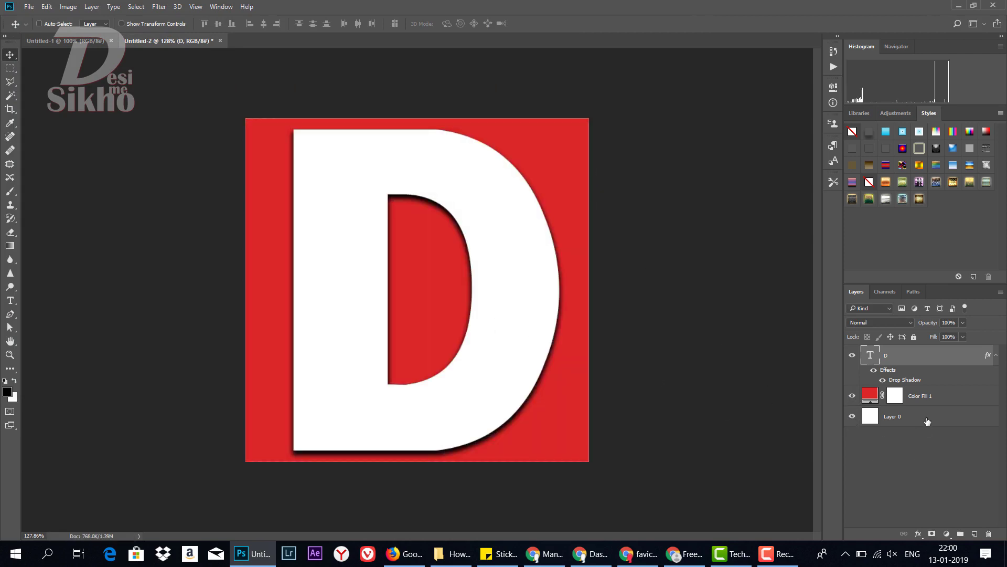
{"action": "key", "text": "ctrl+alt+a"}
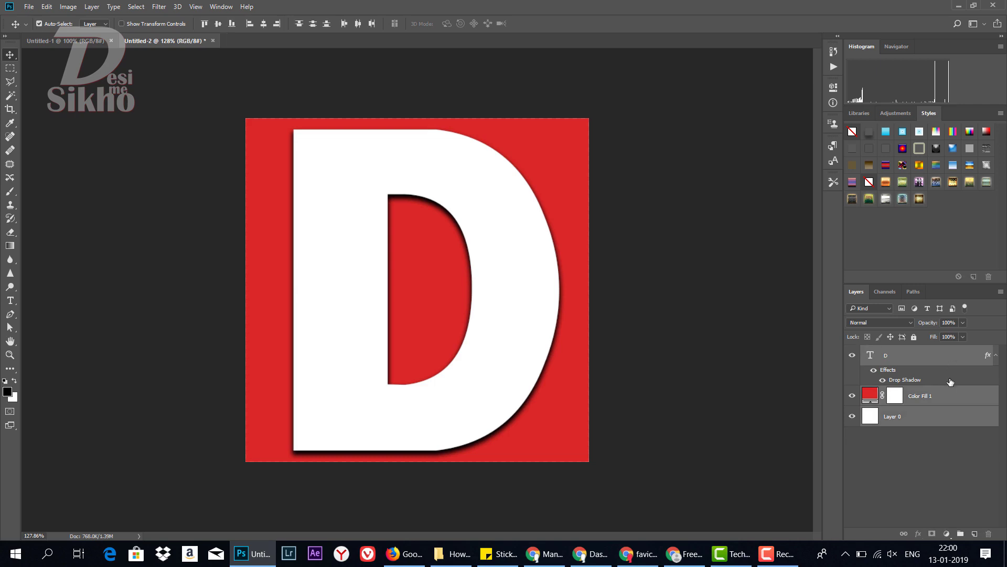
{"action": "key", "text": "ctrl+e"}
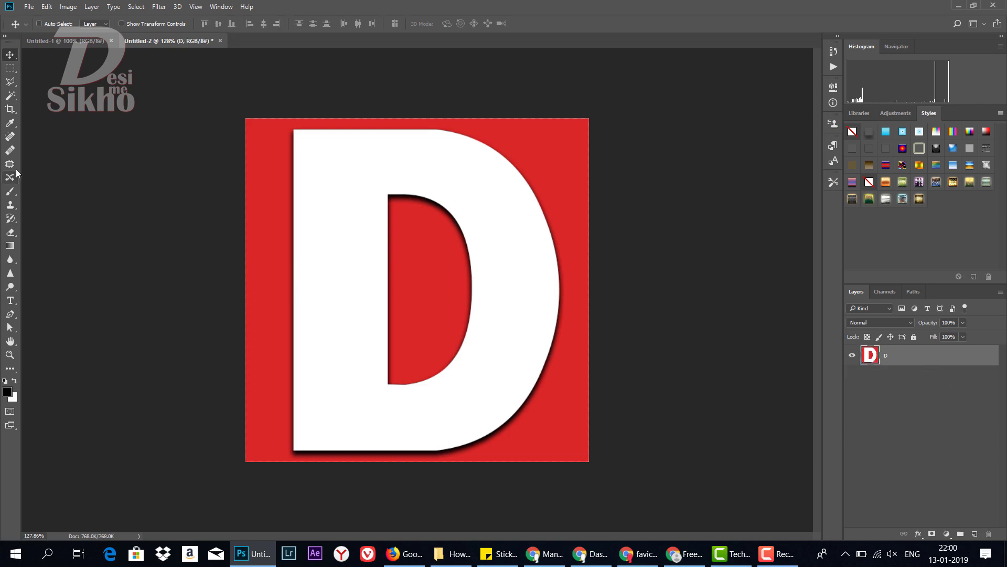
Magic Wand the D's white face and delete it so it becomes transparent.
{"action": "left_click", "coordinate": [10, 95]}
{"action": "left_click", "coordinate": [428, 175]}
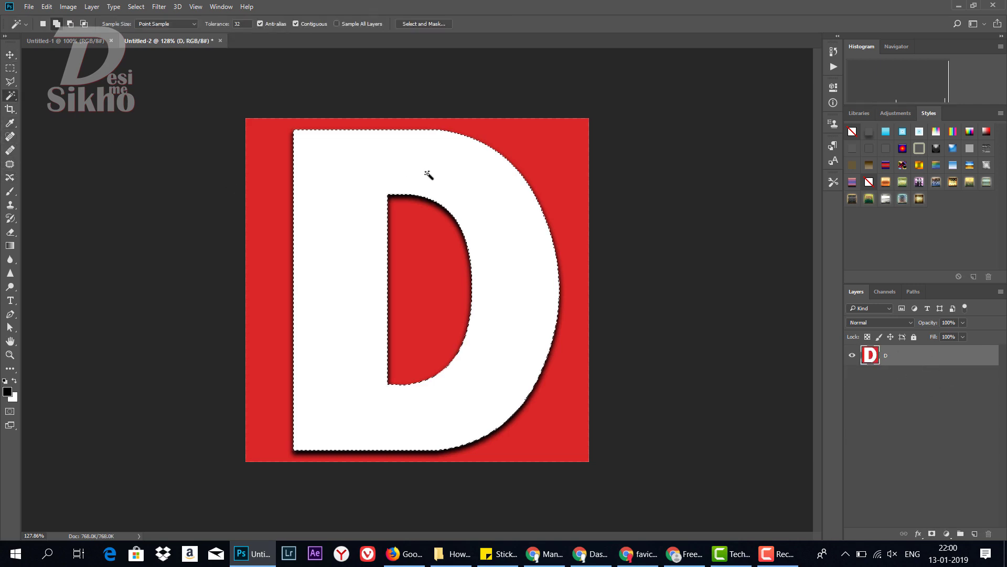
{"action": "key", "text": "Delete"}
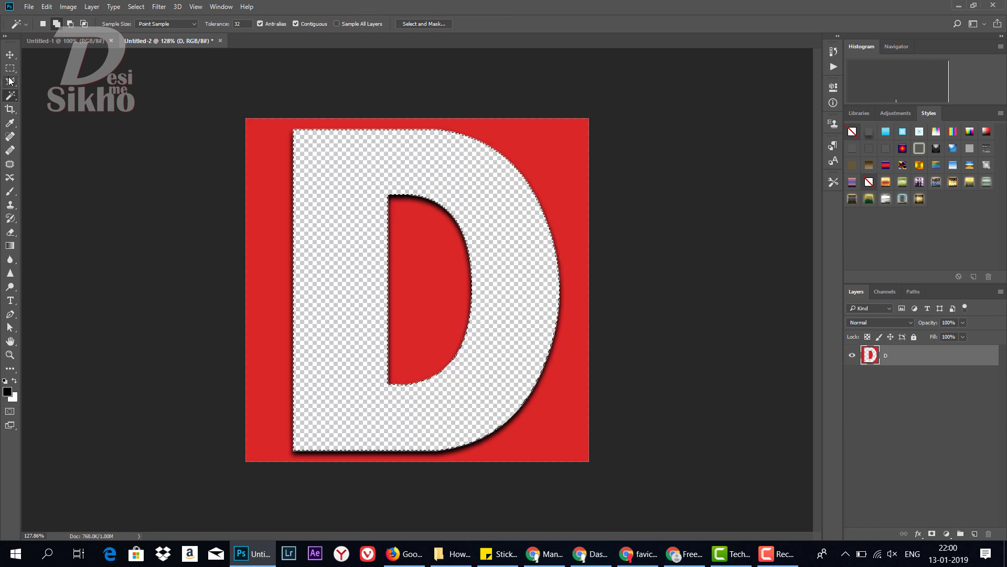
{"action": "left_click", "coordinate": [11, 55]}
{"action": "key", "text": "ctrl+d"}
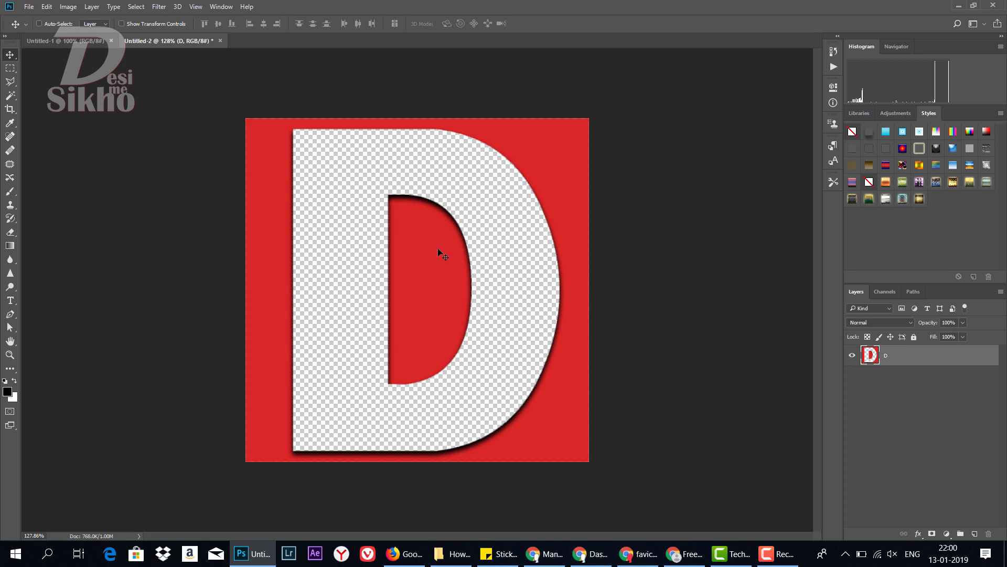
{"action": "key", "text": "ctrl+shift+s"}
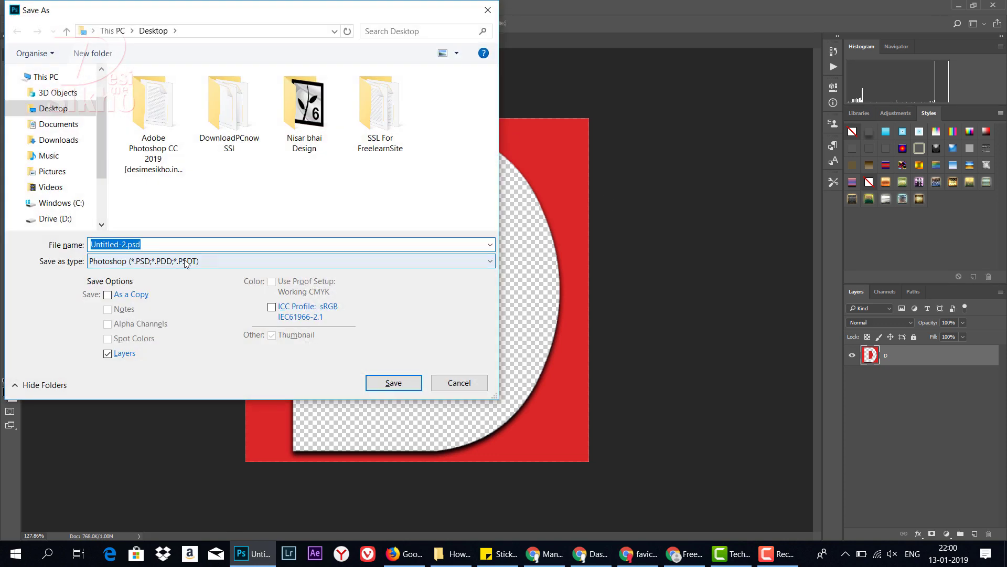
Save the knocked-out red square as a PNG named FF with default PNG options.
{"action": "left_click", "coordinate": [186, 262]}
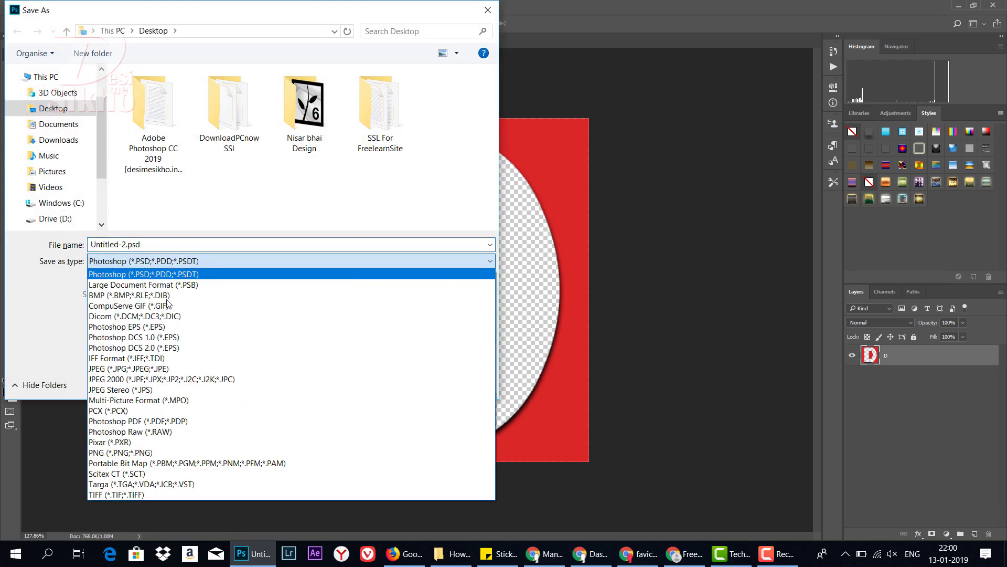
{"action": "left_click", "coordinate": [112, 454]}
{"action": "left_click", "coordinate": [178, 246]}
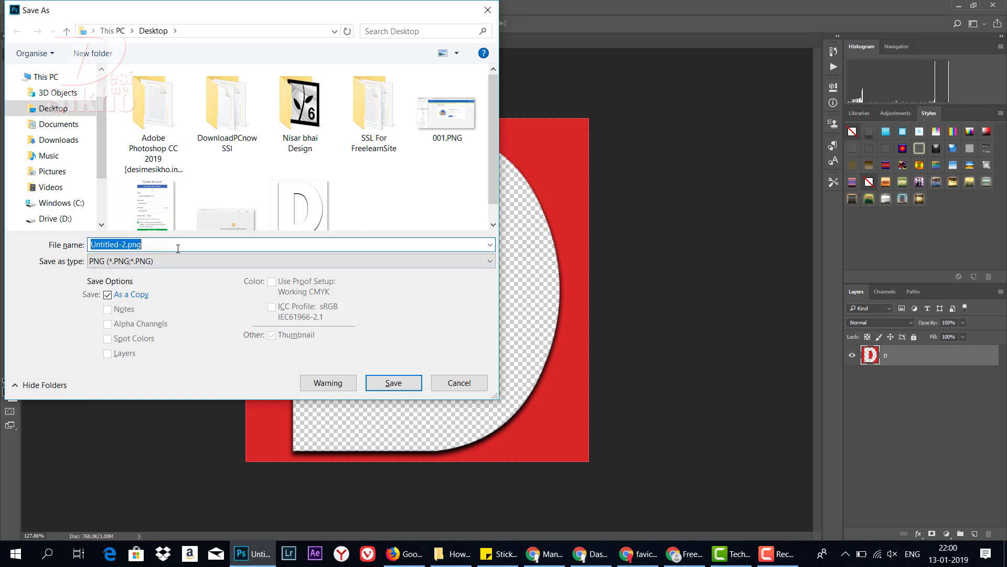
{"action": "type", "text": "FF"}
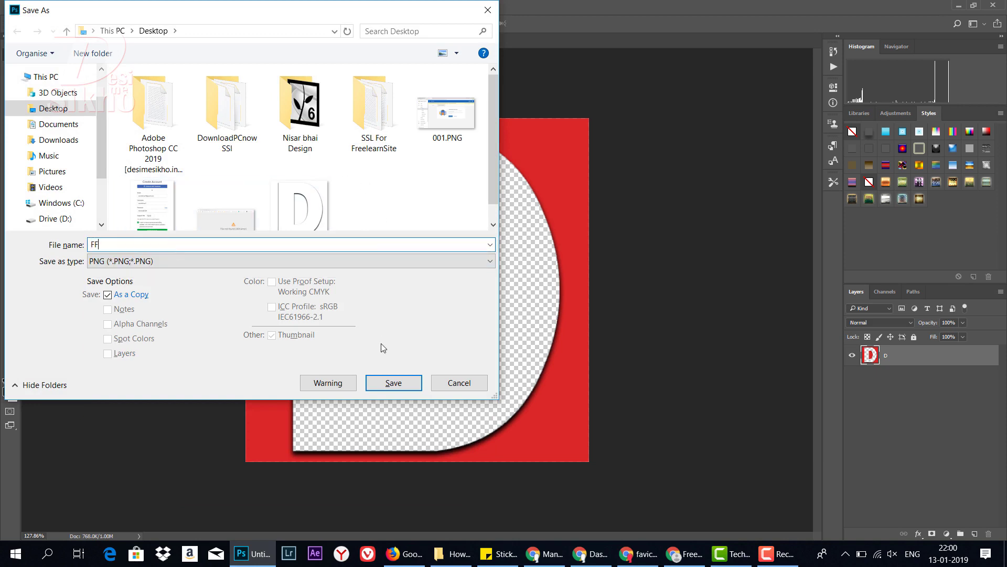
{"action": "left_click", "coordinate": [407, 386]}
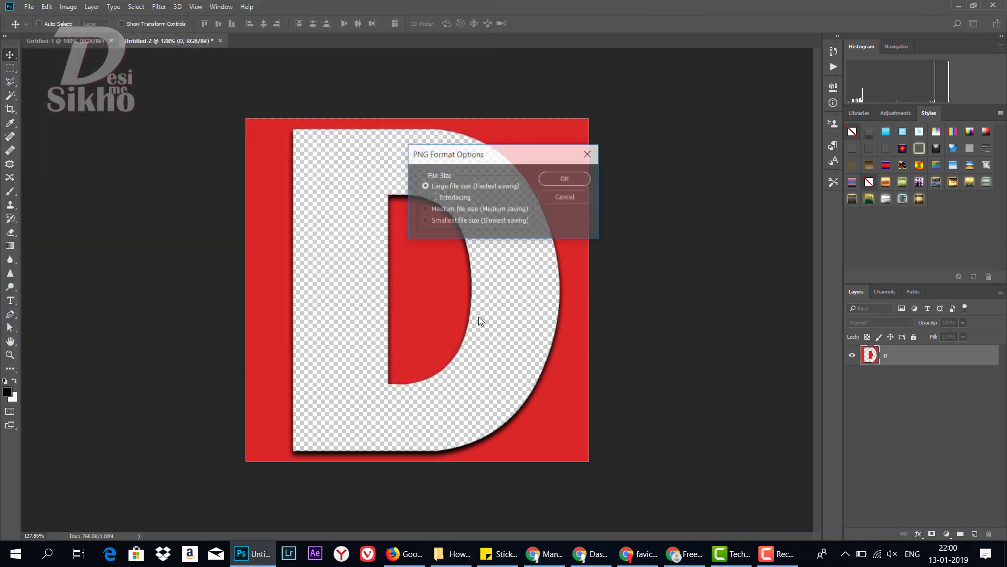
{"action": "left_click", "coordinate": [565, 178]}
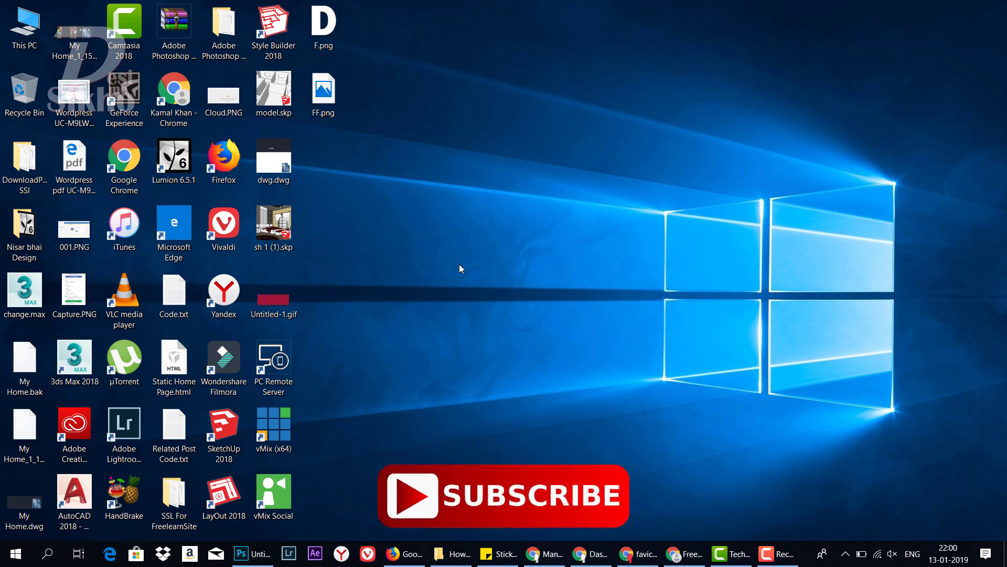
Refresh the desktop icons and select both exported PNG files.
{"action": "right_click", "coordinate": [708, 272]}
{"action": "left_click", "coordinate": [540, 276]}
{"action": "right_click", "coordinate": [446, 186]}
{"action": "left_click", "coordinate": [466, 225]}
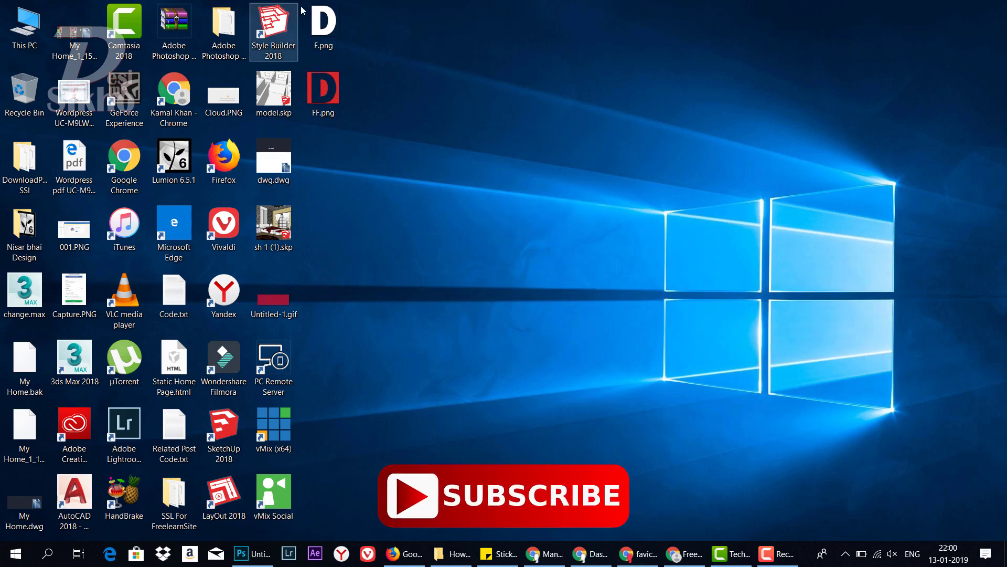
{"action": "left_click_drag", "start_coordinate": [363, 5], "coordinate": [299, 175]}
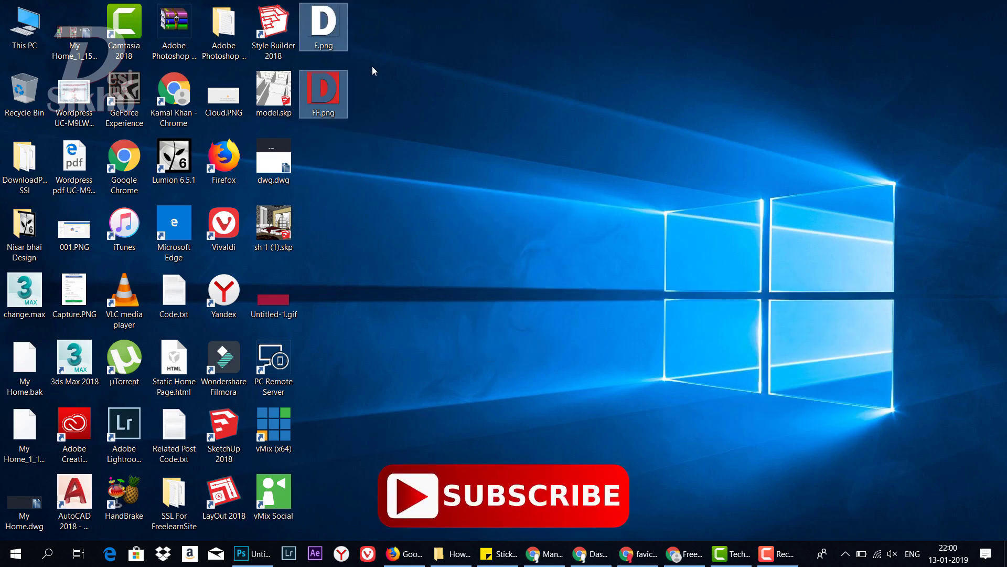
{"action": "mouse_move", "coordinate": [387, 1]}
{"action": "left_mouse_down"}
{"action": "mouse_move", "coordinate": [367, 90]}
{"action": "mouse_move", "coordinate": [305, 168]}
{"action": "left_mouse_up"}
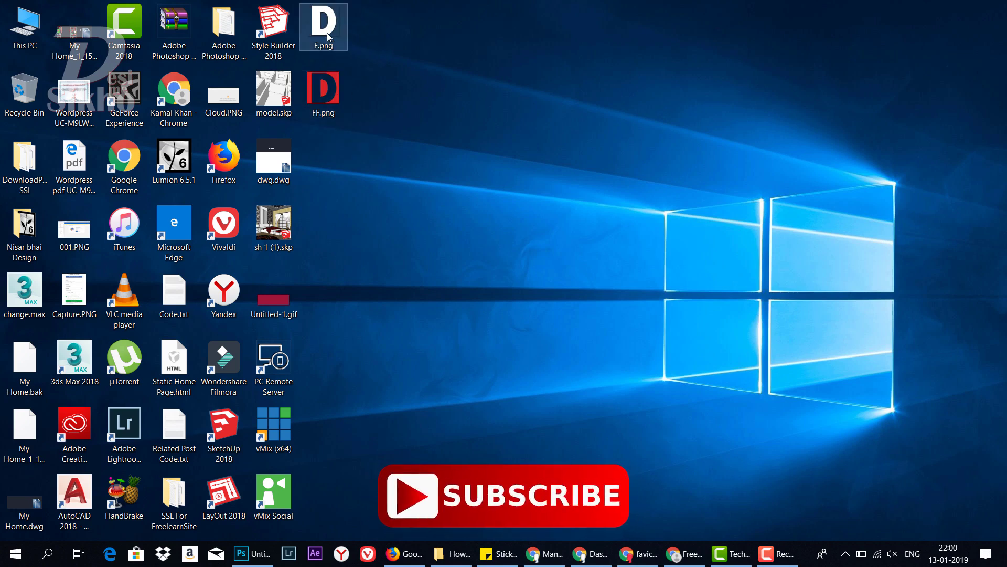
Preview FF.png and then F.png in Windows Photos, closing each afterwards.
{"action": "left_click", "coordinate": [327, 96]}
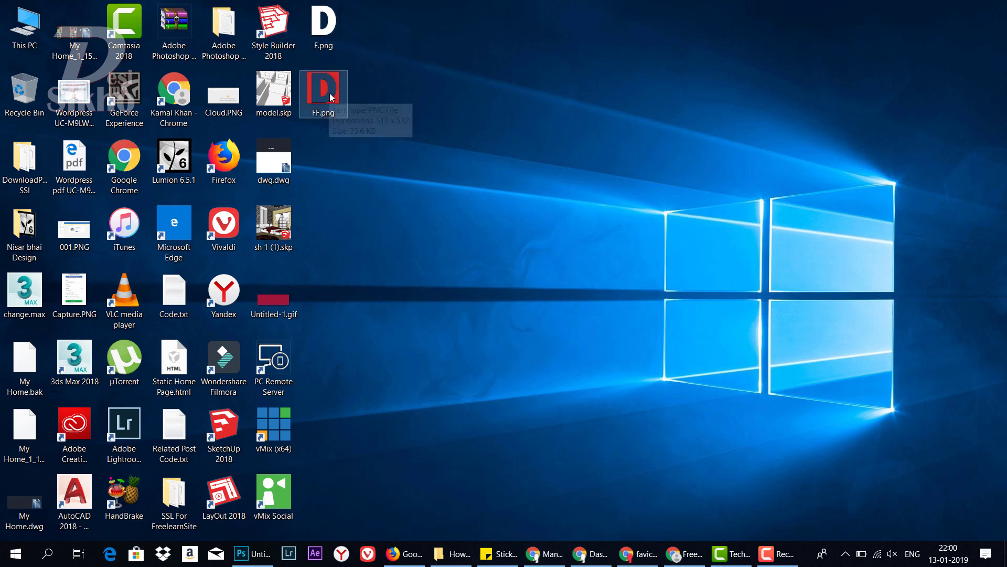
{"action": "double_click", "coordinate": [332, 98]}
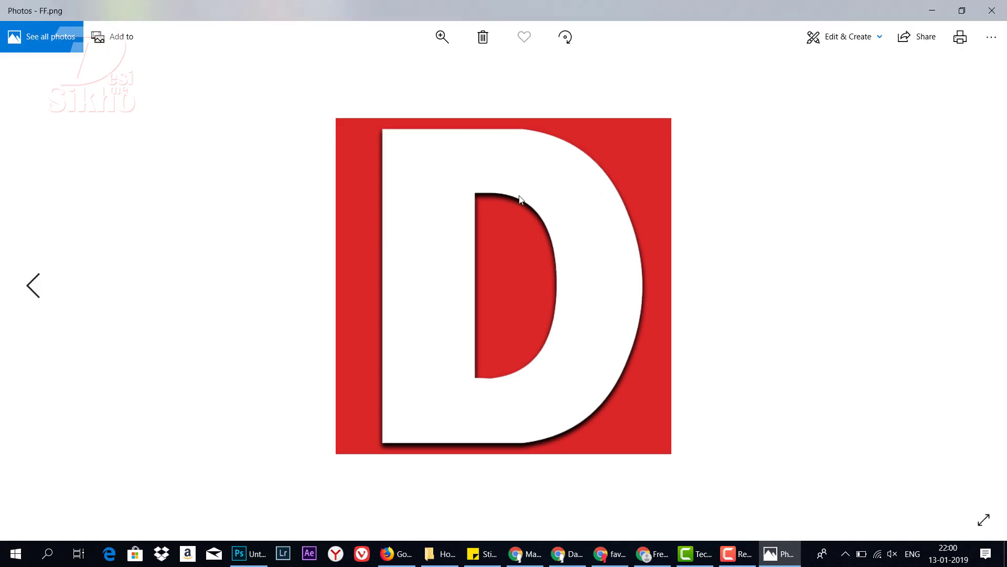
{"action": "left_click", "coordinate": [1000, 11]}
{"action": "double_click", "coordinate": [324, 26]}
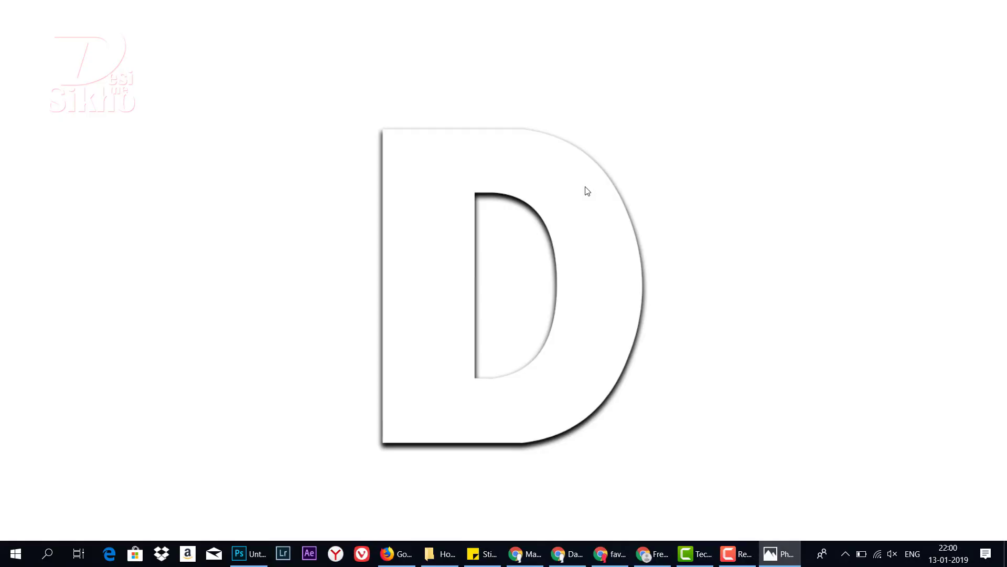
{"action": "key", "text": "alt+F4"}
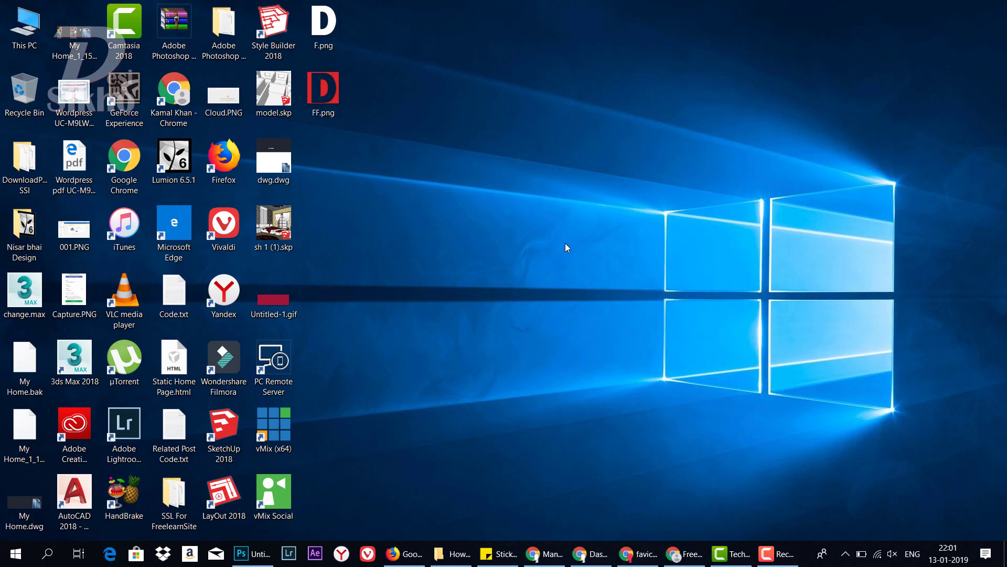
Refresh the desktop again and bring the Photoshop document back to front.
{"action": "right_click", "coordinate": [578, 287]}
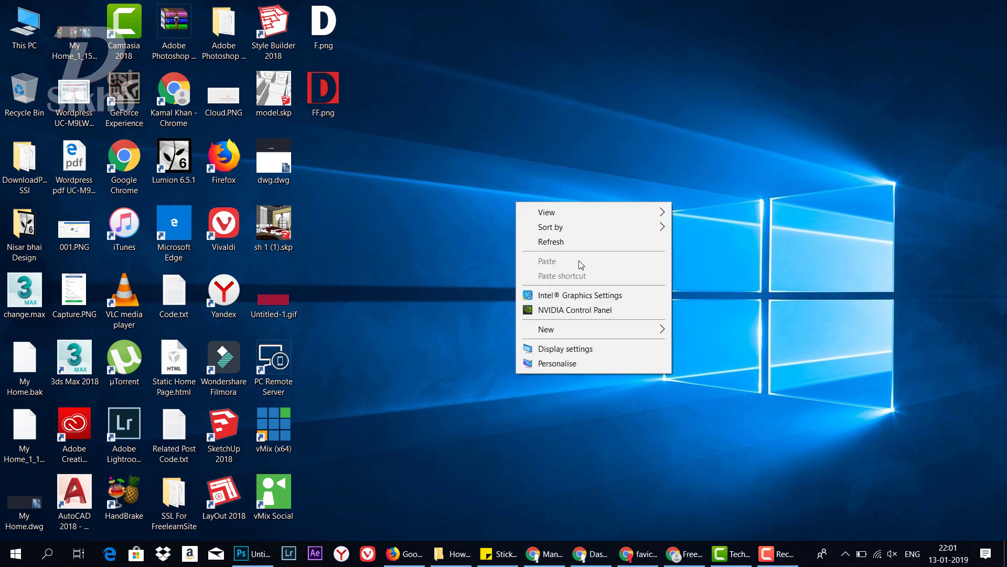
{"action": "left_click", "coordinate": [551, 241]}
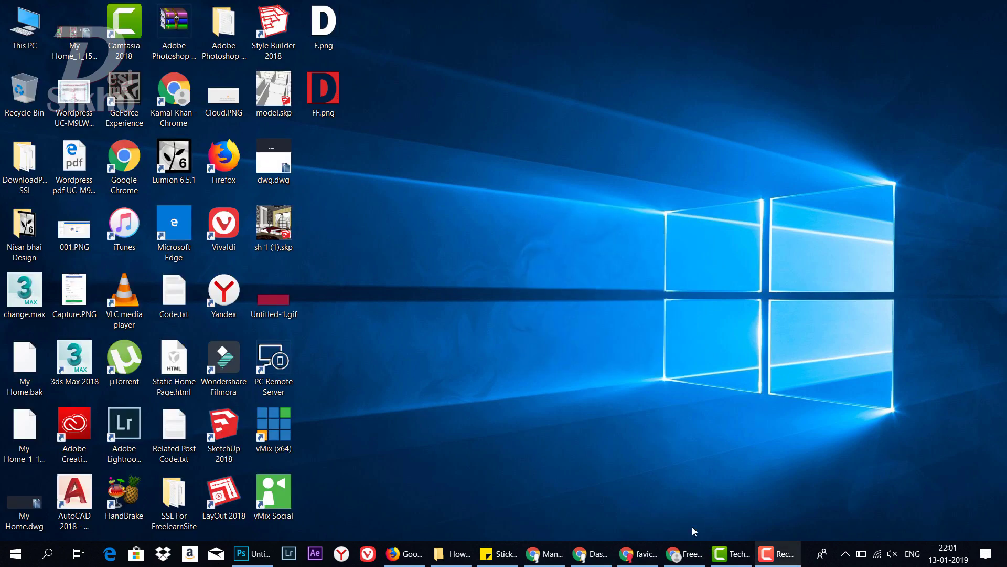
{"action": "left_click", "coordinate": [254, 555]}
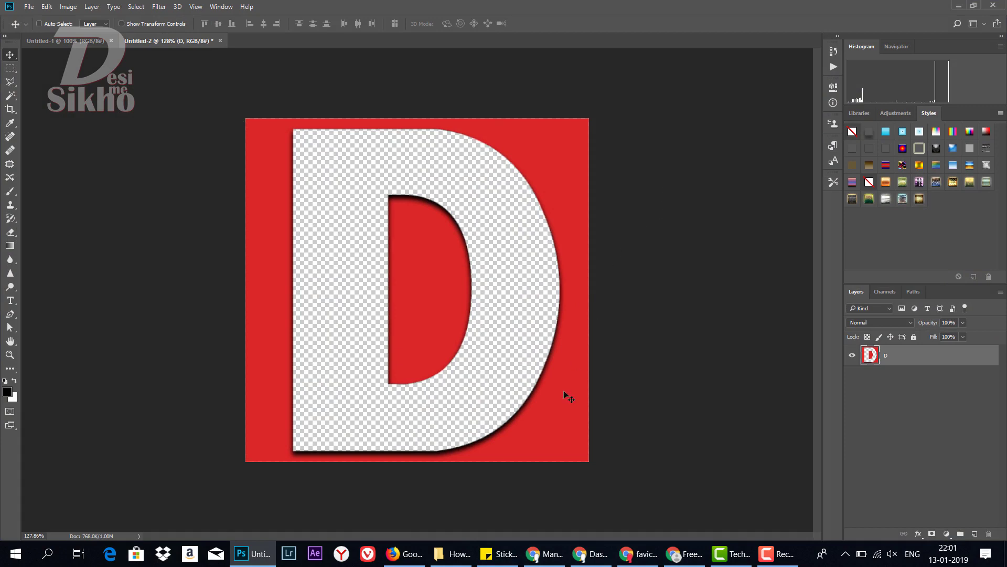
Bring Chrome forward and move from the favicon size search to the YouTube channel tab.
{"action": "left_click", "coordinate": [640, 554]}
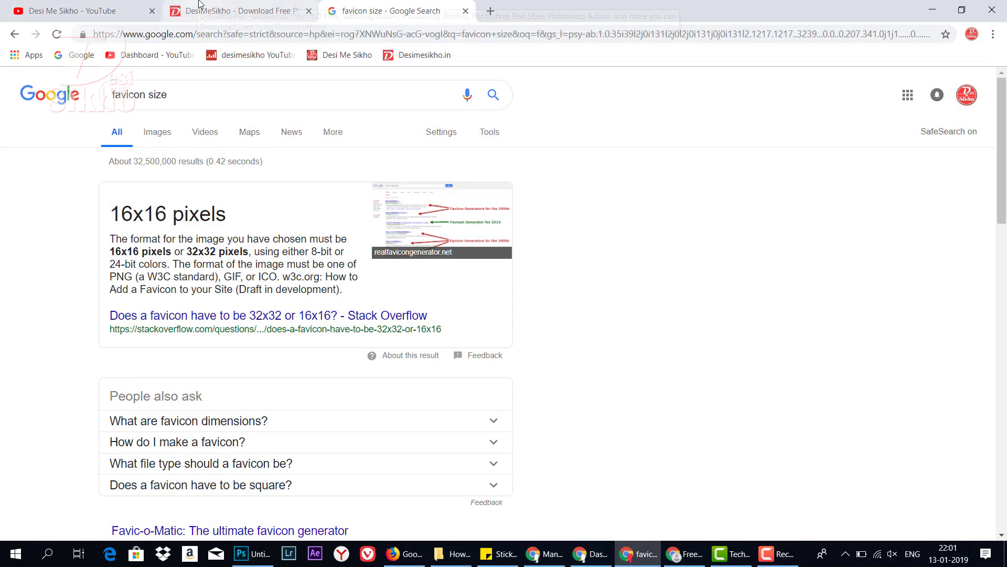
{"action": "left_click", "coordinate": [103, 8]}
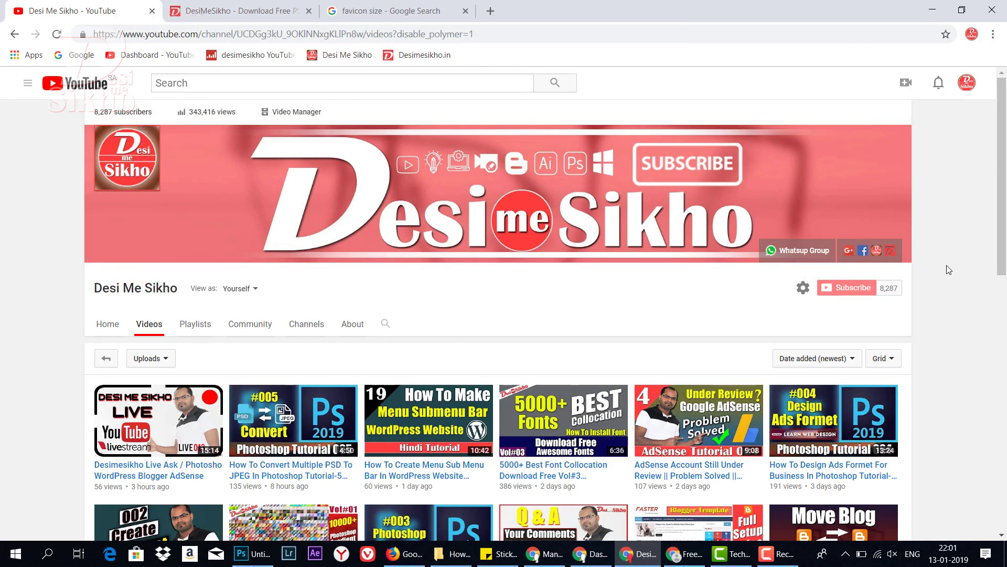